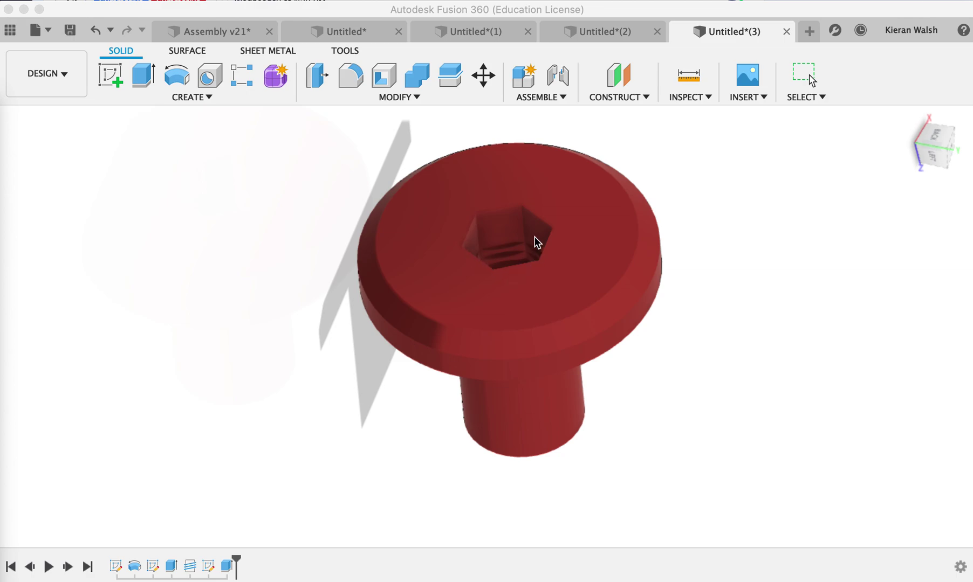
Orbit the finished bushing to inspect its shank, flange and threaded end.
middle_click_drag(466, 316, 479, 158, "shift")
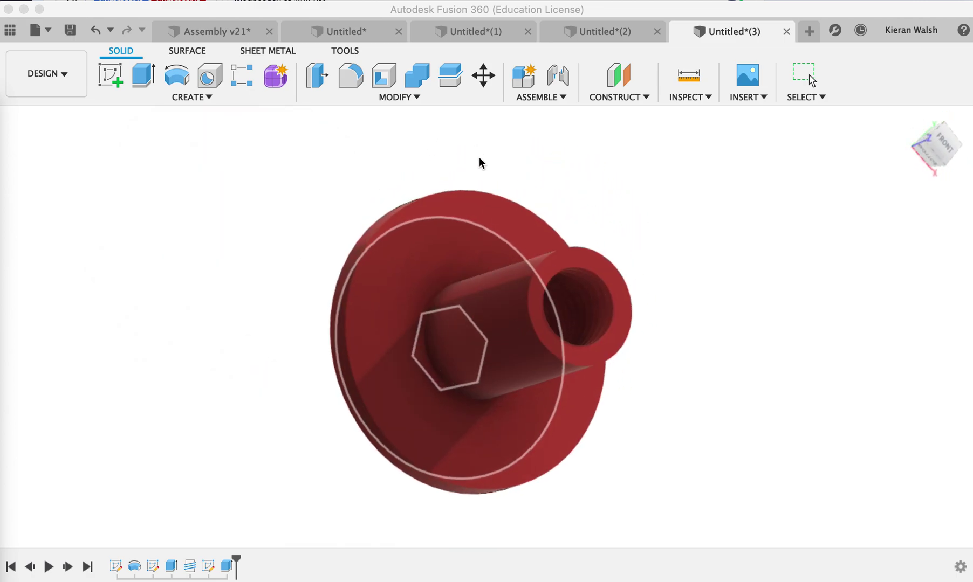
scroll(606, 317, "up", 3)
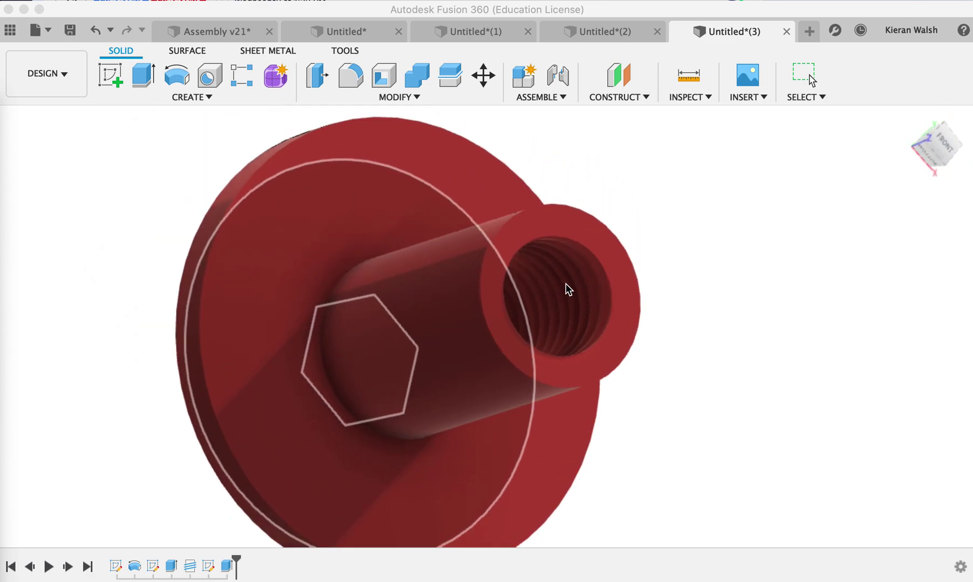
middle_click_drag(566, 284, 536, 317, "shift")
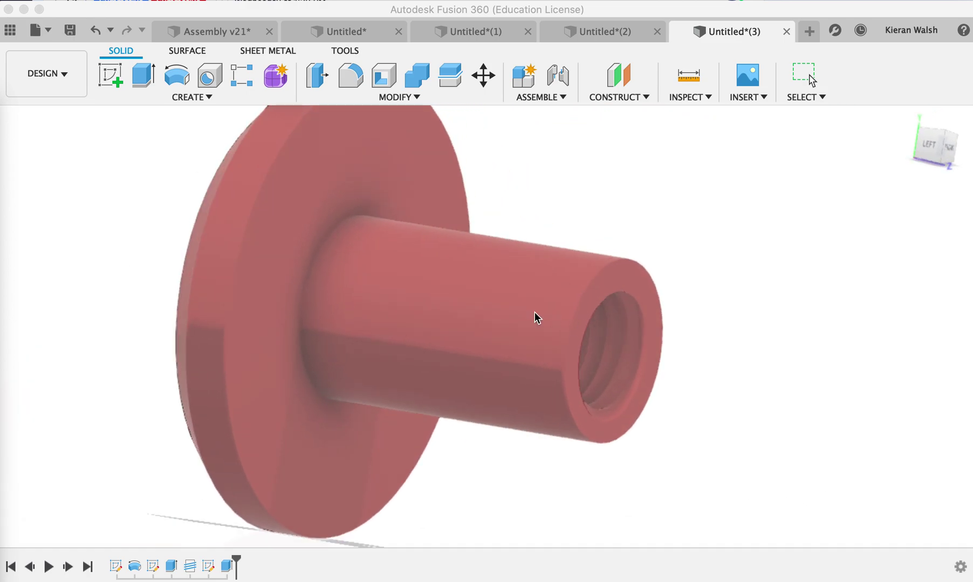
scroll(487, 313, "up", 3)
scroll(487, 312, "down", 4)
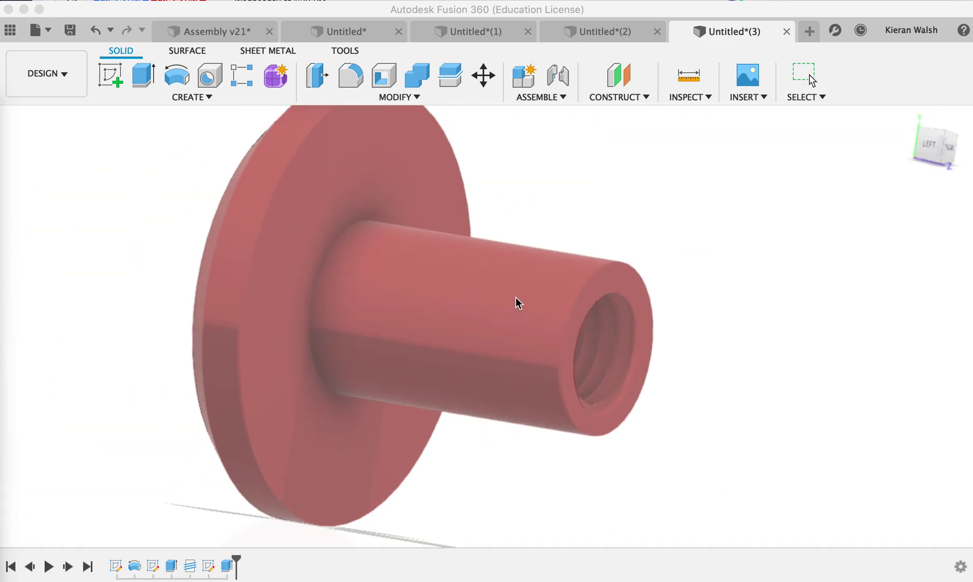
scroll(515, 298, "down", 3)
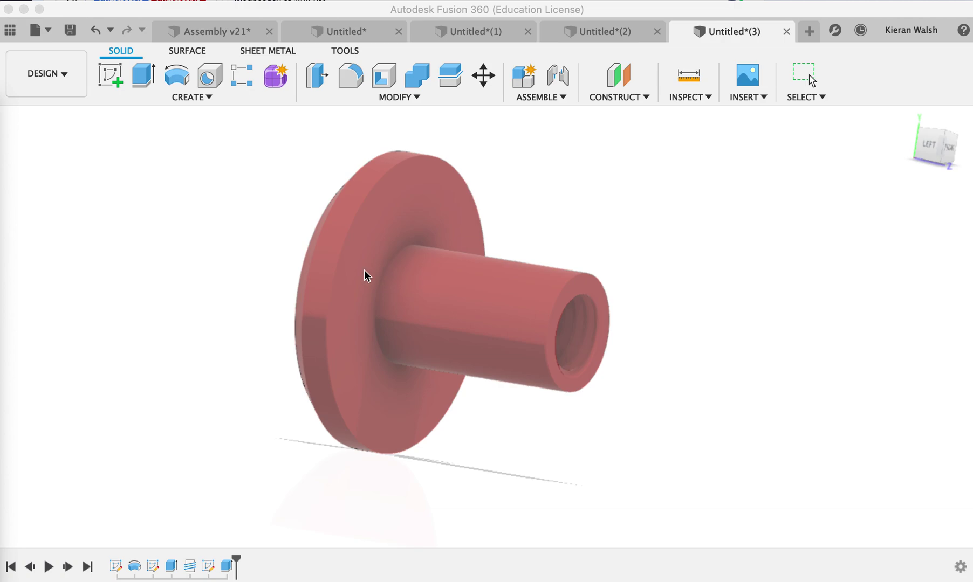
middle_click_drag(365, 275, 401, 203, "shift")
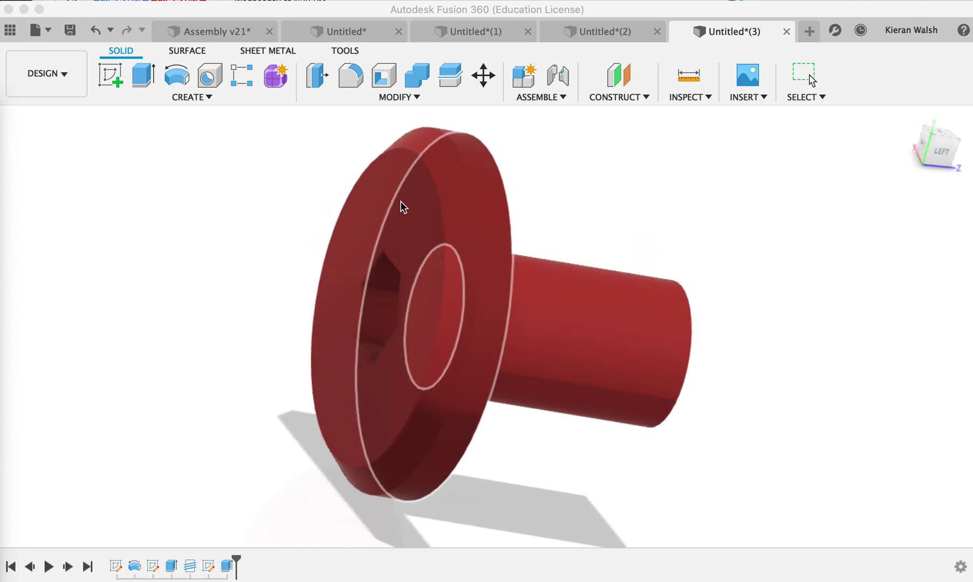
middle_click_drag(571, 224, 412, 206, "shift")
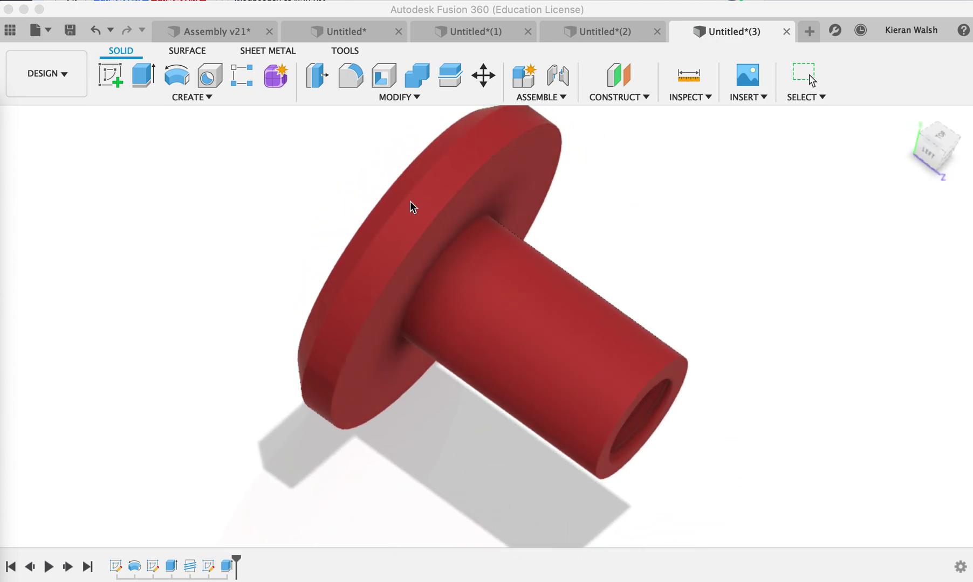
Start a new blank design with a sketch on the front origin plane.
left_click(809, 32)
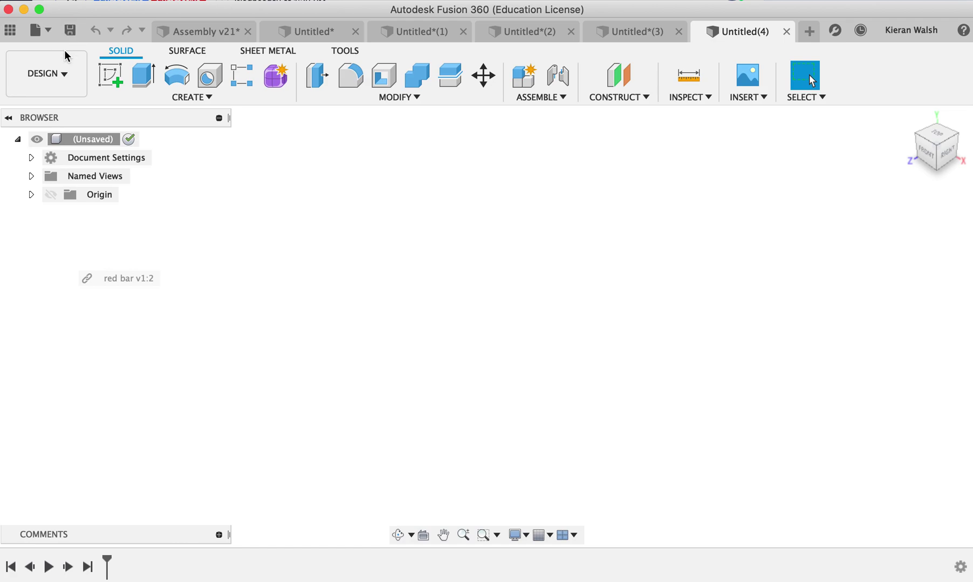
left_click(111, 77)
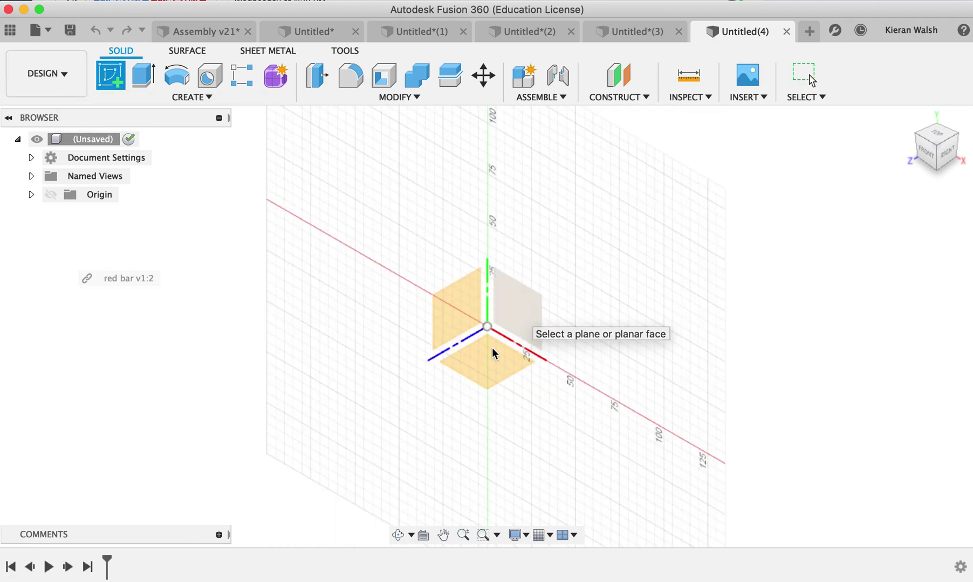
left_click(521, 315)
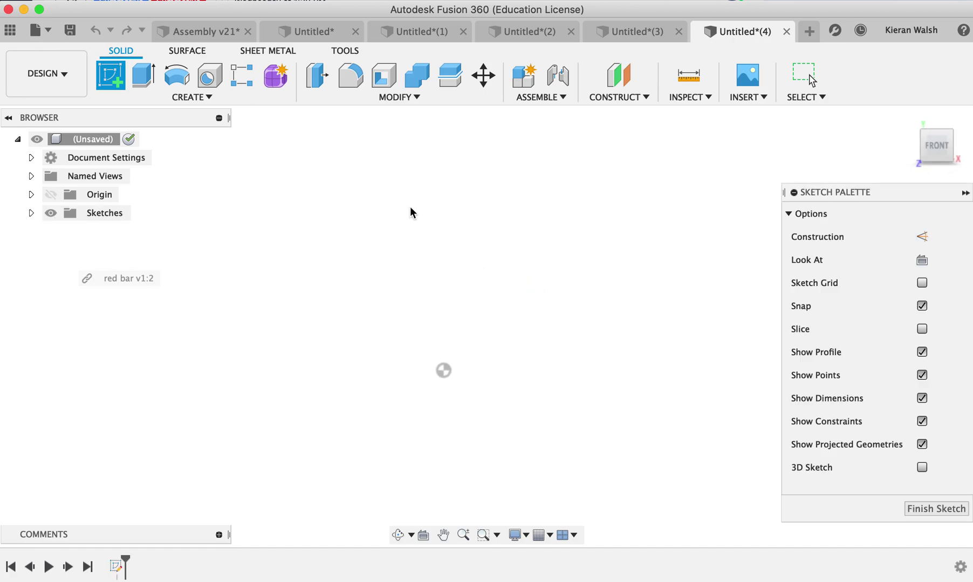
left_click(114, 82)
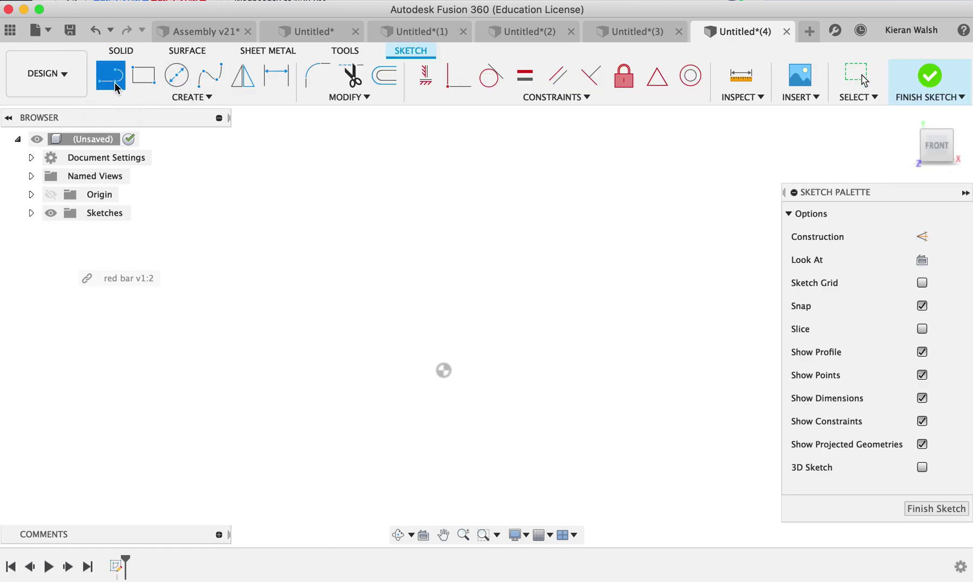
Draw a single 25 mm vertical line starting at the sketch origin.
left_click(443, 371)
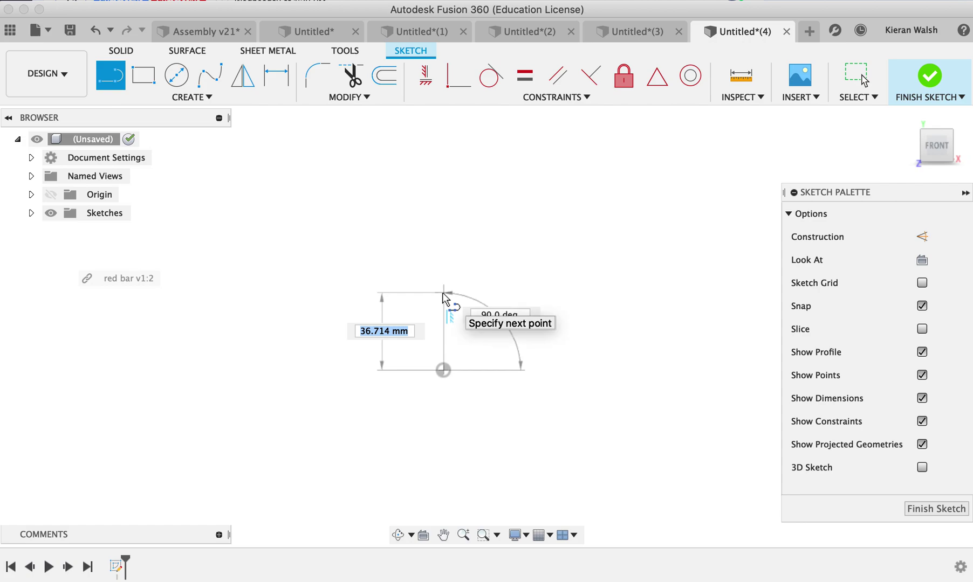
type("25")
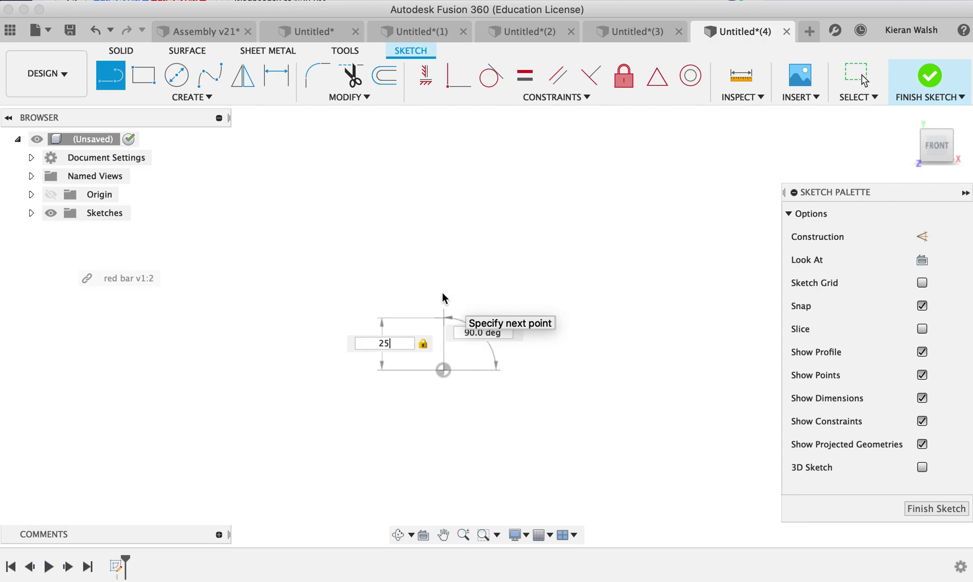
key("Return")
key("Escape")
scroll(437, 376, "up", 3)
scroll(443, 401, "up", 5)
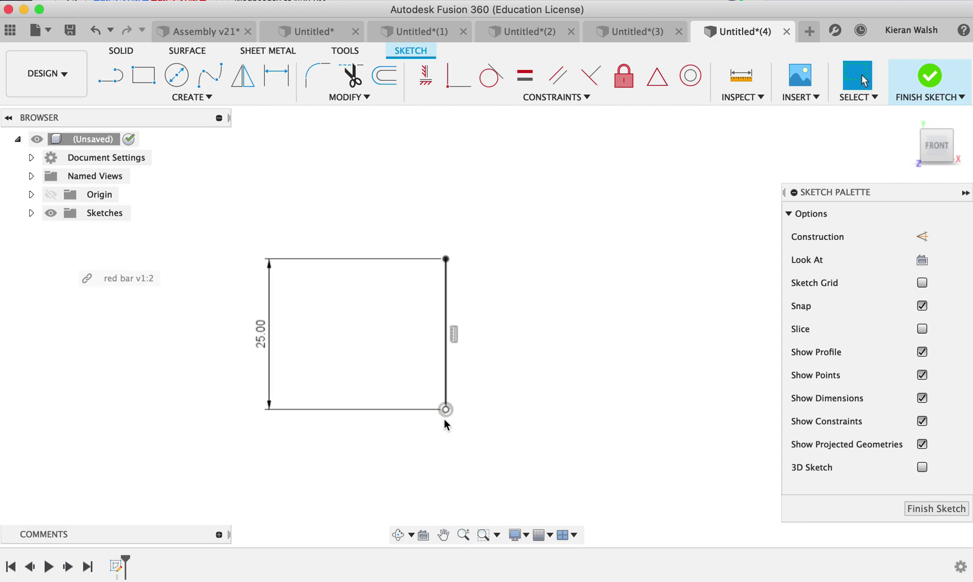
scroll(412, 316, "up", 2)
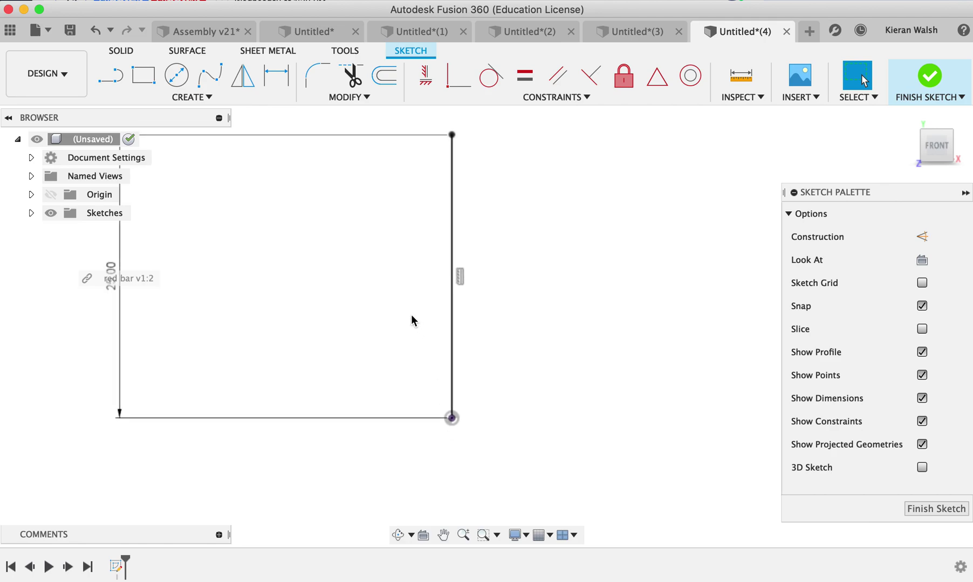
scroll(411, 316, "down", 3)
scroll(411, 317, "up", 3)
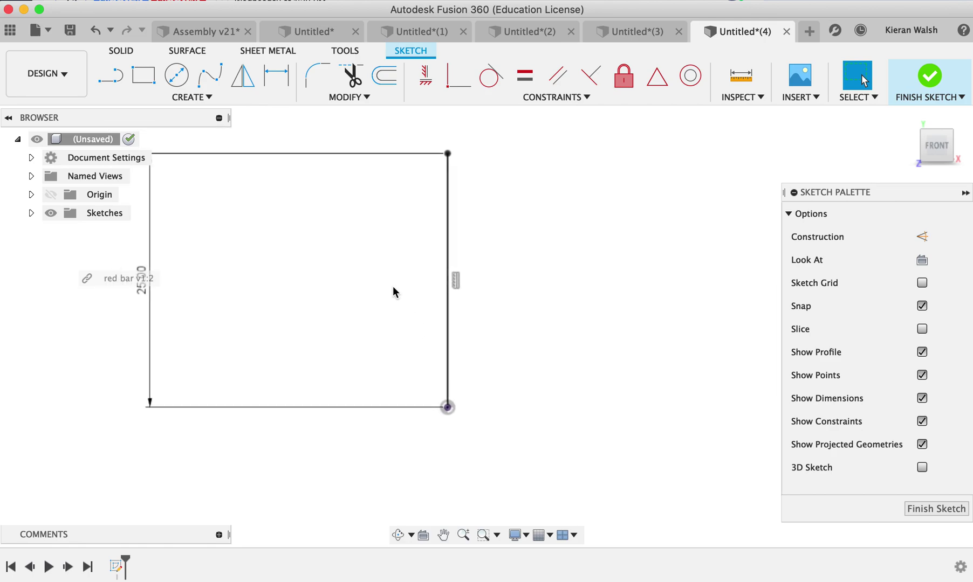
left_click(112, 79)
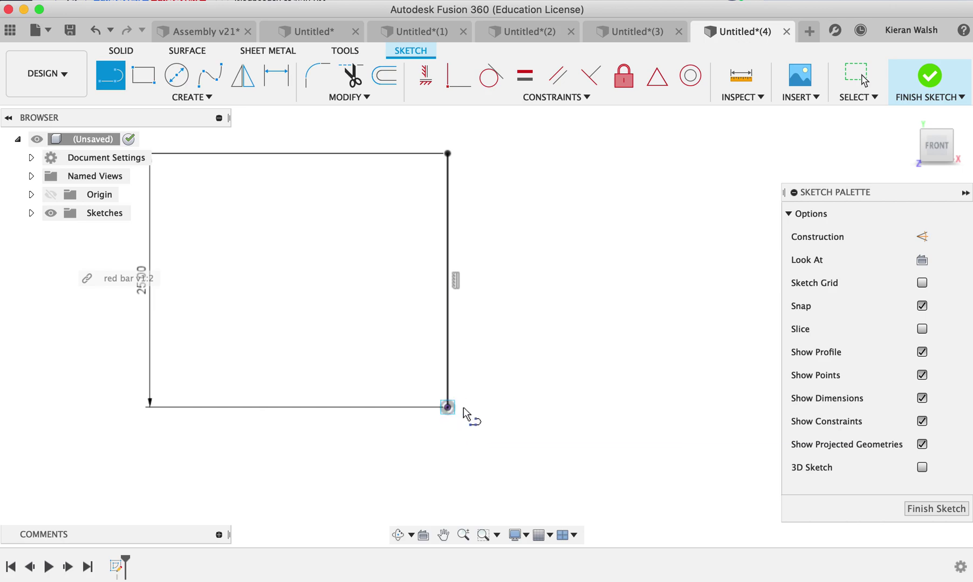
Draw the closed profile: 6 right, 20 up, 9 right, 3 up, 2.828 chamfer, 13 left.
left_click(447, 407)
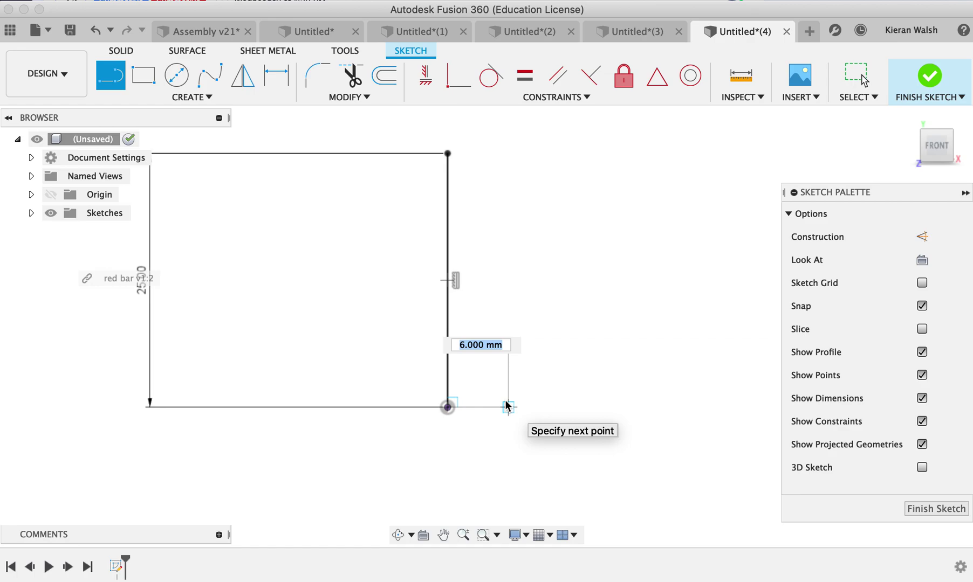
left_click(507, 407)
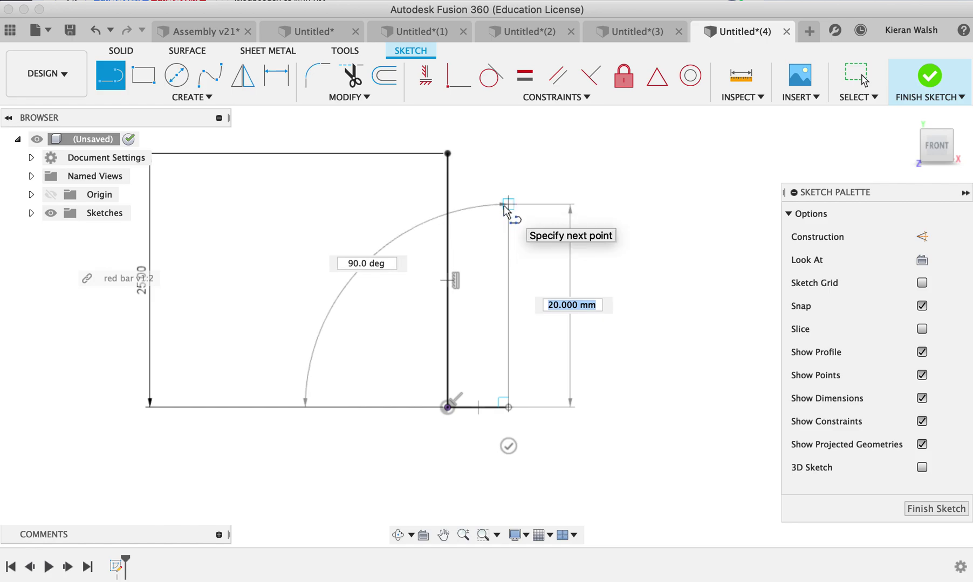
left_click(507, 204)
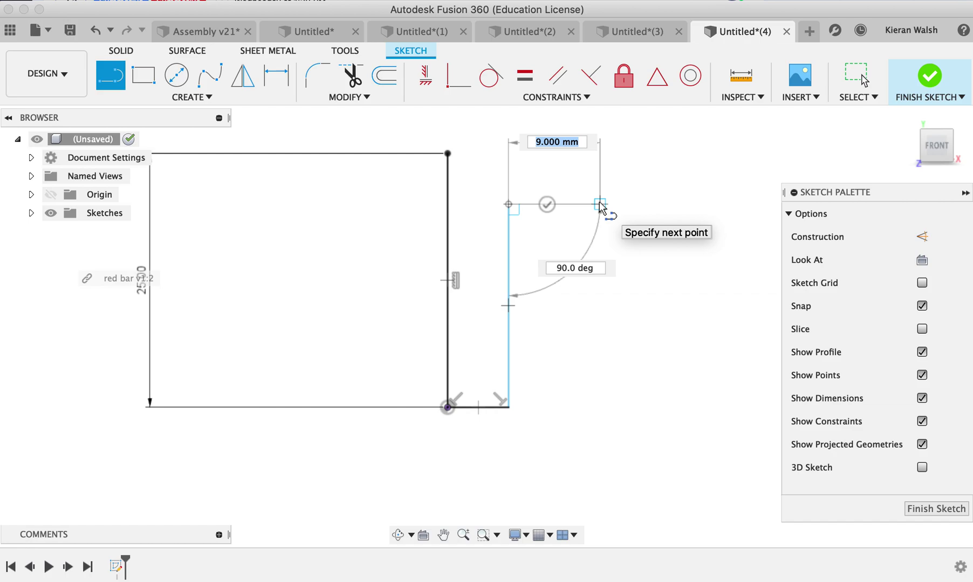
left_click(600, 205)
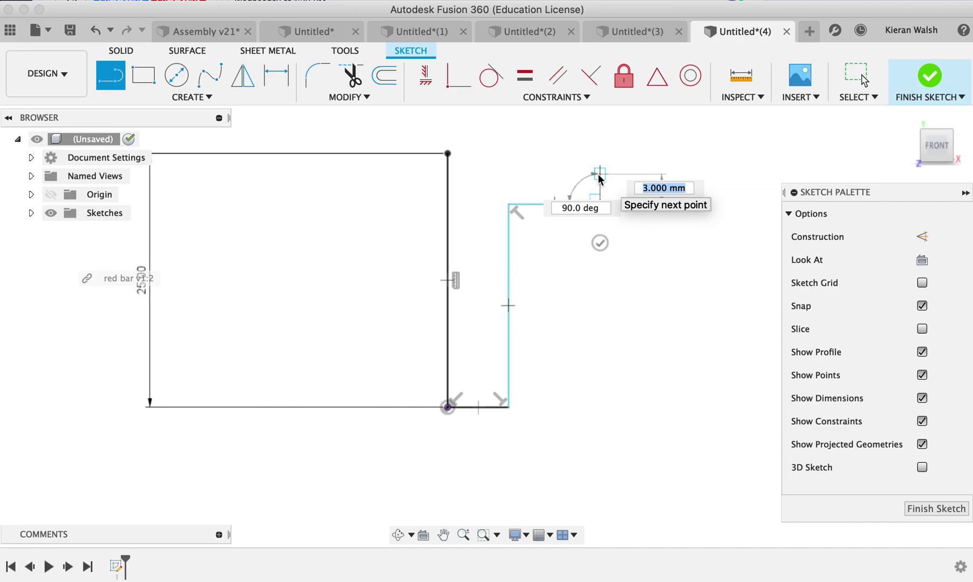
left_click(599, 173)
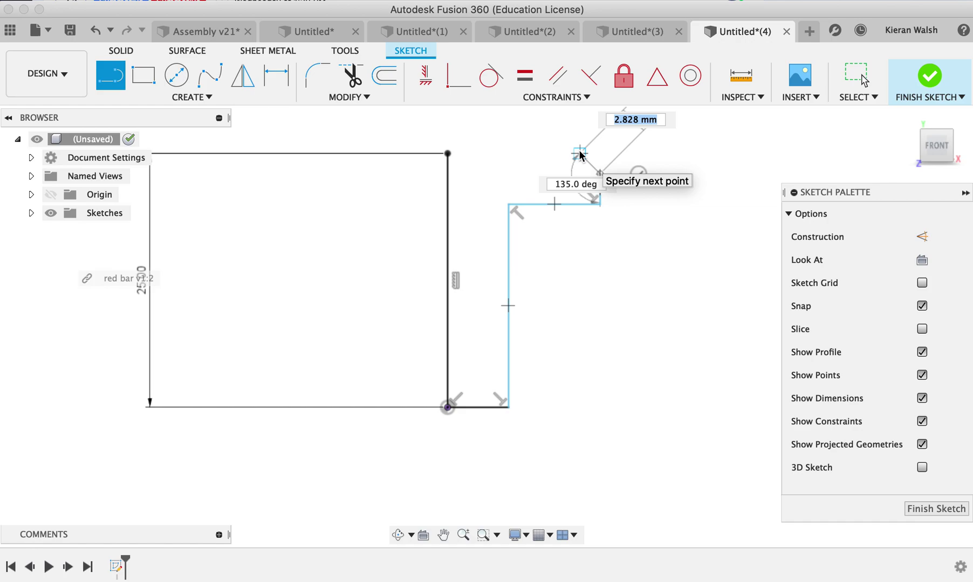
left_click(580, 154)
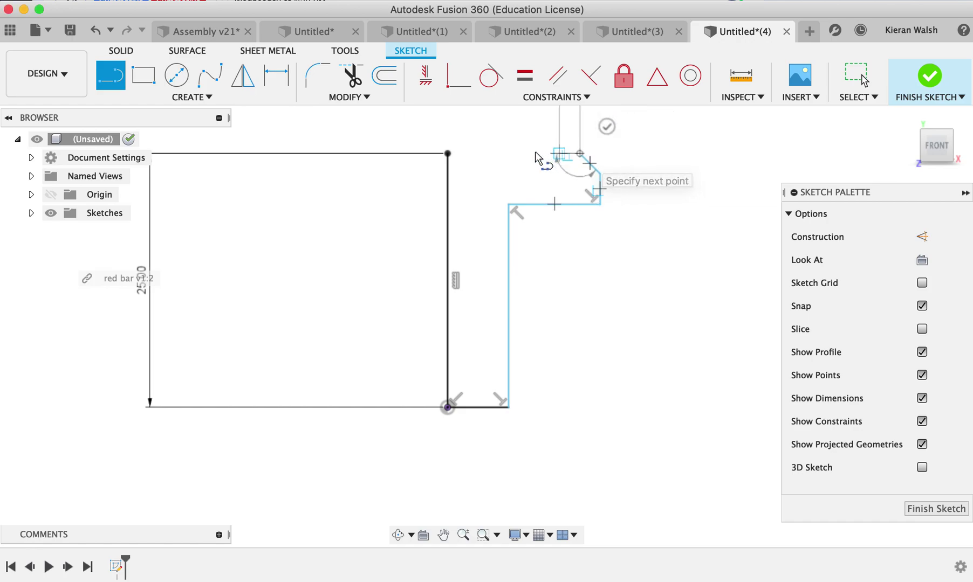
left_click(448, 154)
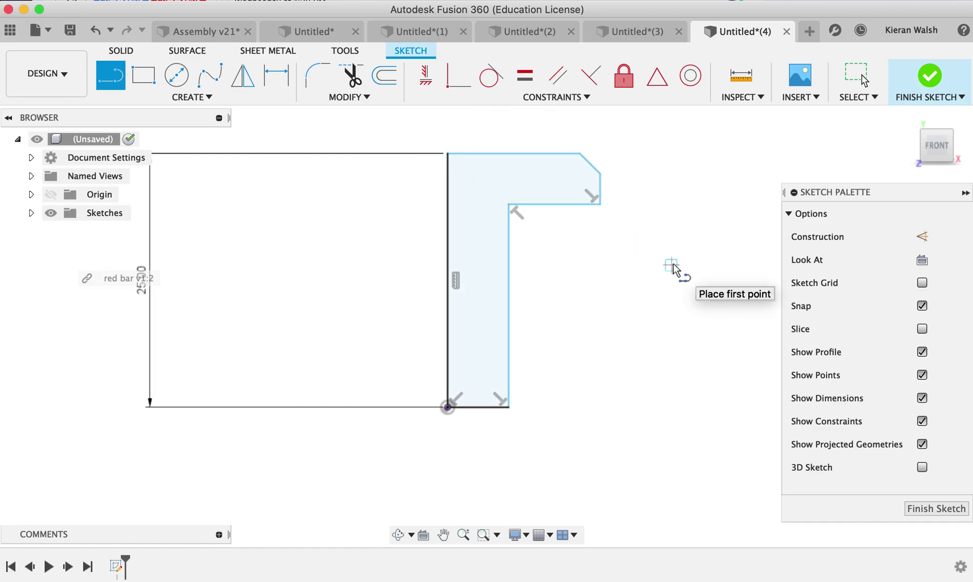
mouse_move(580, 330)
middle_mouse_down("shift")
mouse_move(583, 285)
mouse_move(679, 224)
middle_mouse_up("shift")
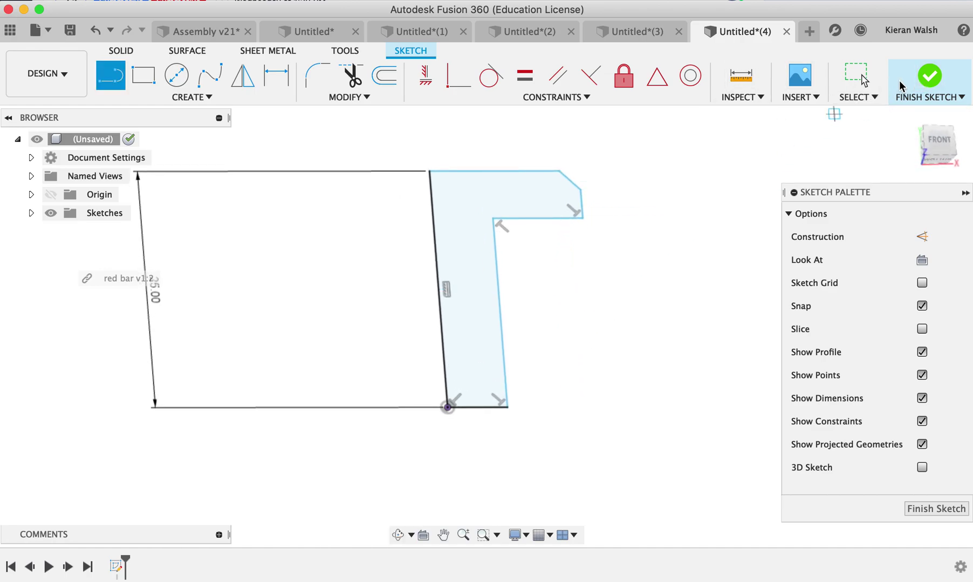
Finish the L-shaped sketch and bring up the Solid Create features list.
left_click(940, 83)
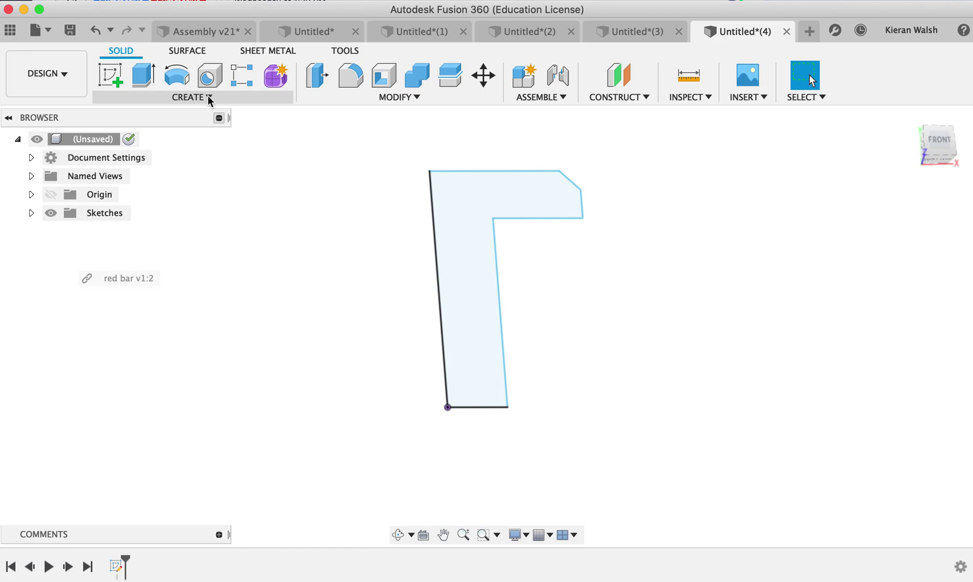
left_click(208, 96)
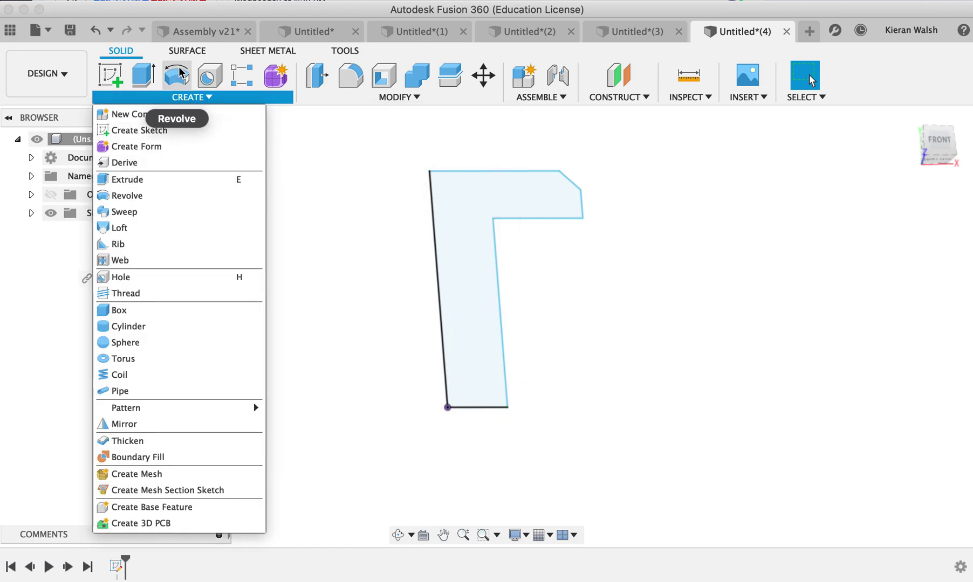
Revolve the L-shaped profile using its left sketch edge as the axis.
left_click(129, 196)
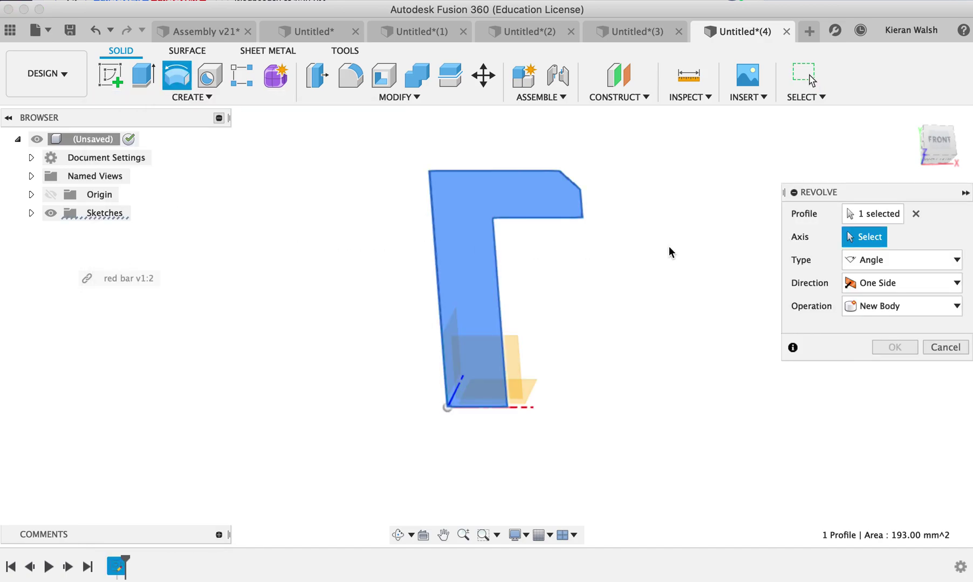
left_click(874, 213)
left_click(483, 173)
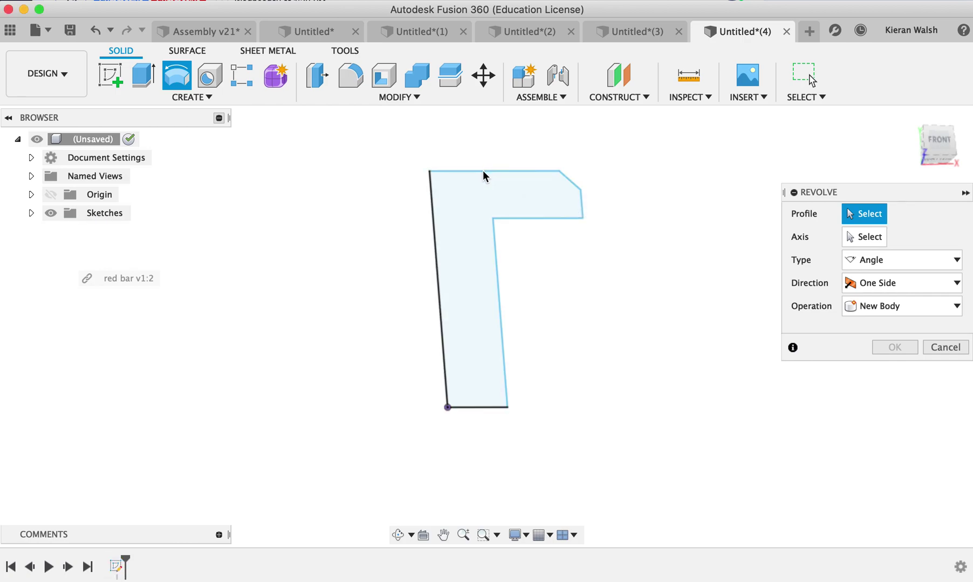
left_click(486, 176)
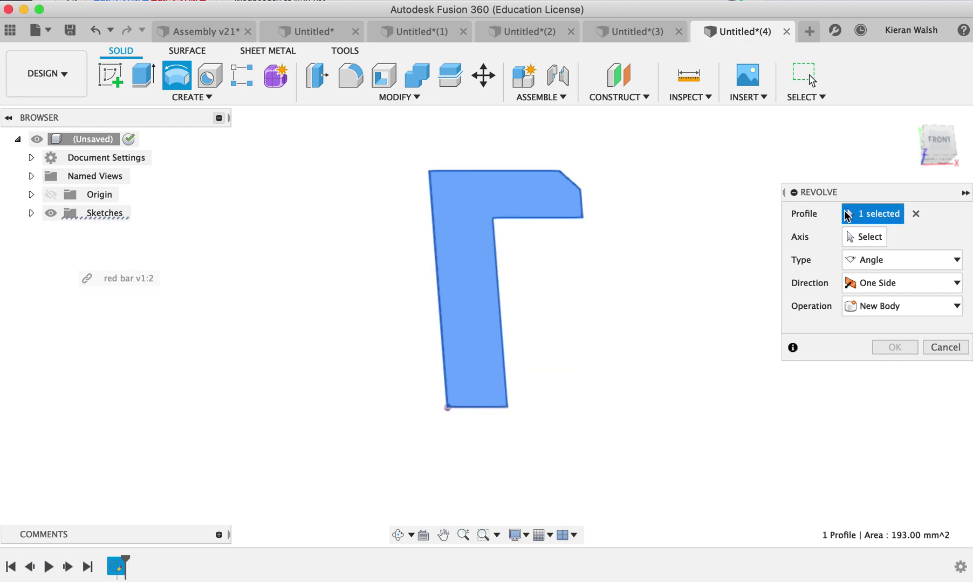
left_click(868, 233)
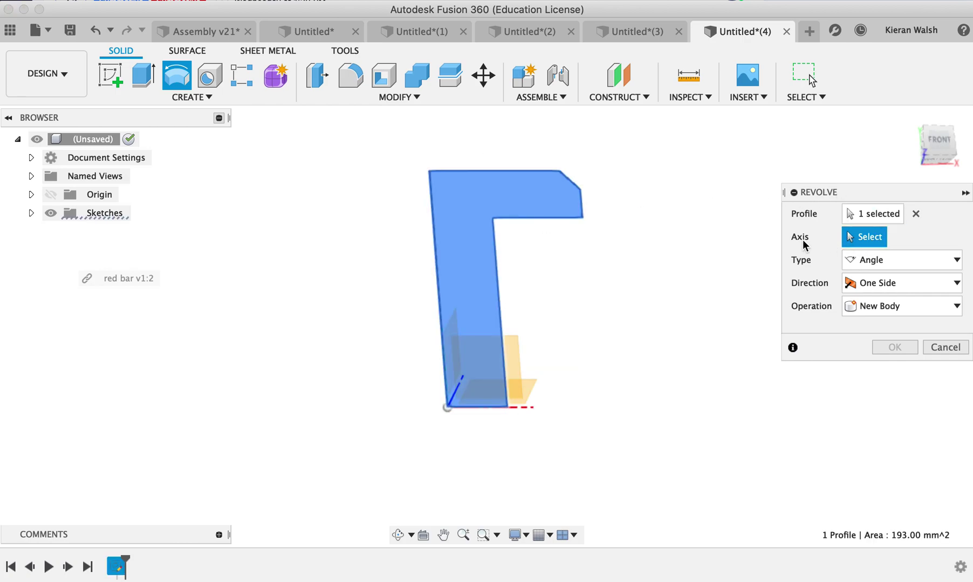
left_click(438, 271)
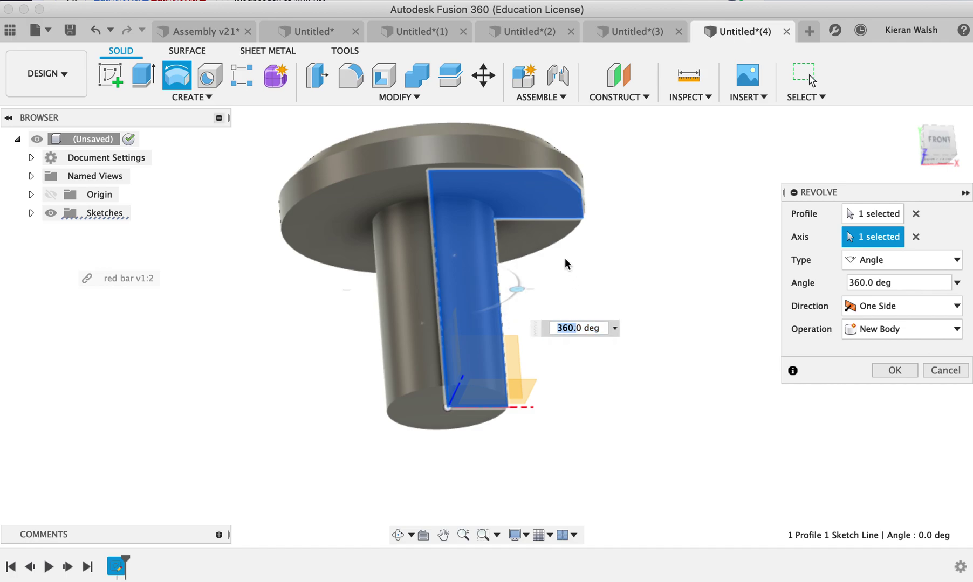
Set the revolve angle to 360° and confirm the solid bushing body.
middle_click_drag(545, 291, 541, 269, "shift")
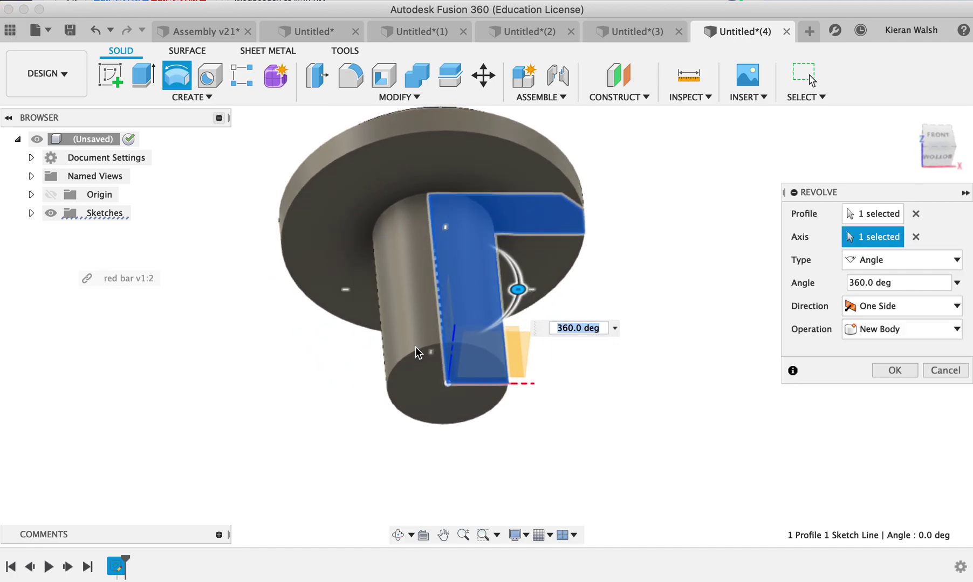
middle_click_drag(417, 260, 402, 238, "shift")
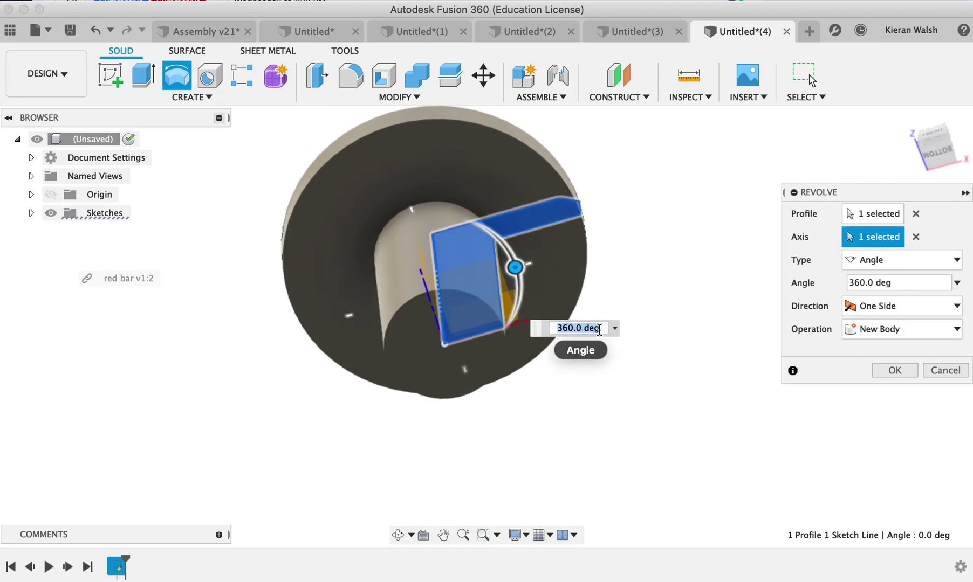
type("80")
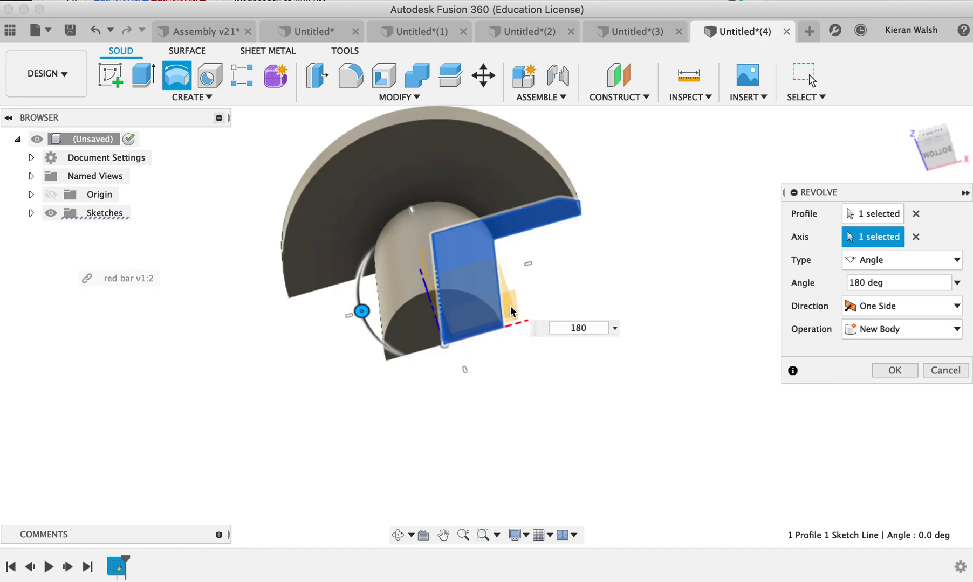
middle_click_drag(542, 351, 548, 387, "shift")
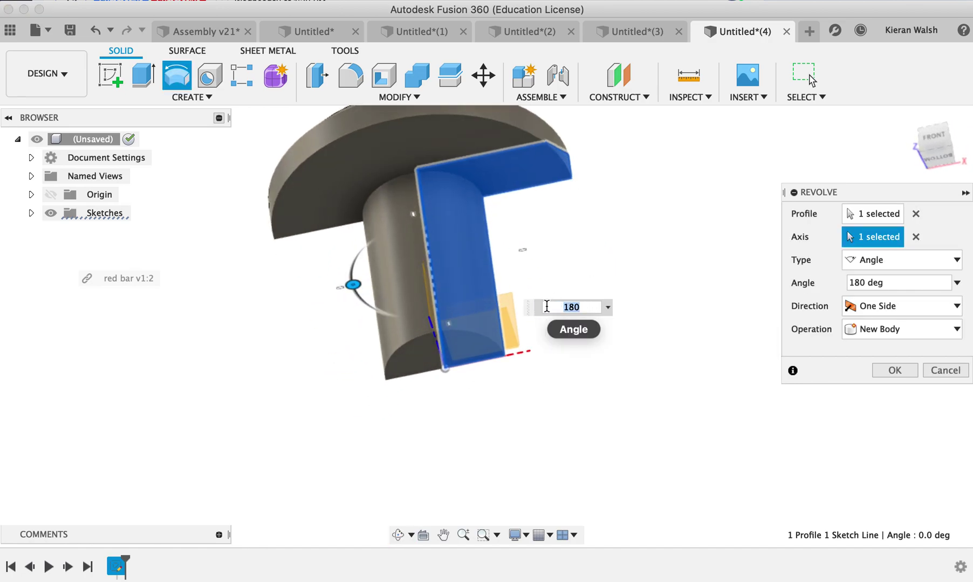
type("360")
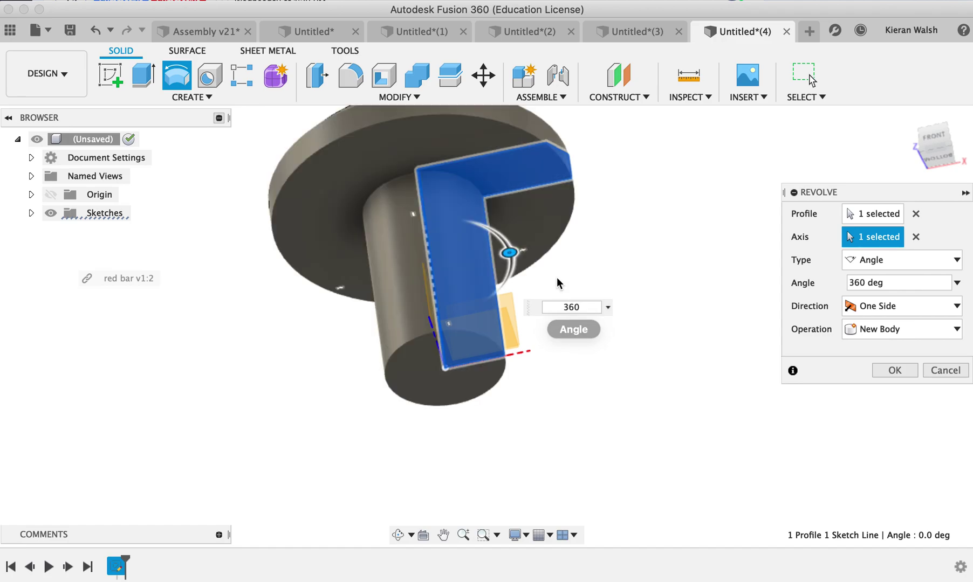
middle_click_drag(544, 282, 621, 267, "shift")
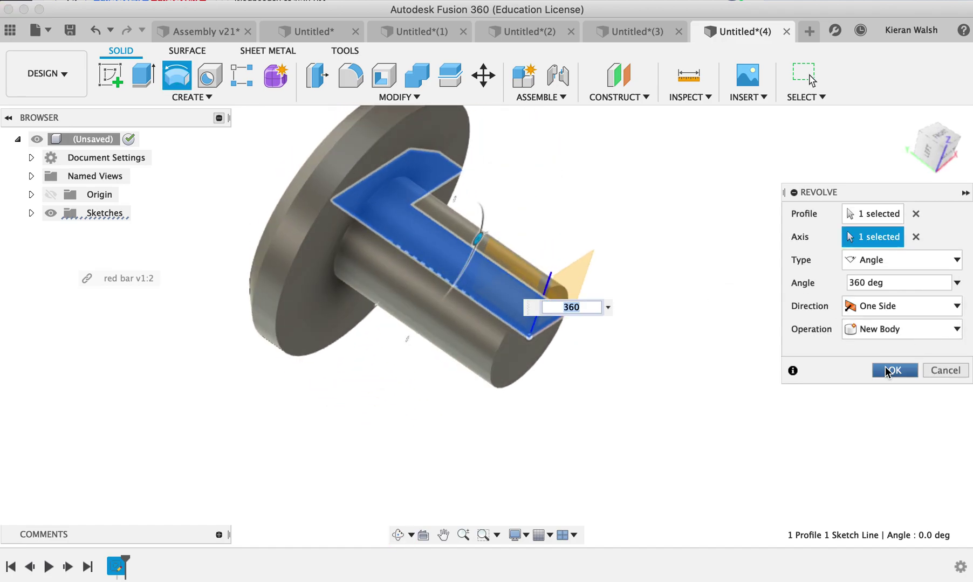
left_click(893, 372)
scroll(637, 314, "down", 3)
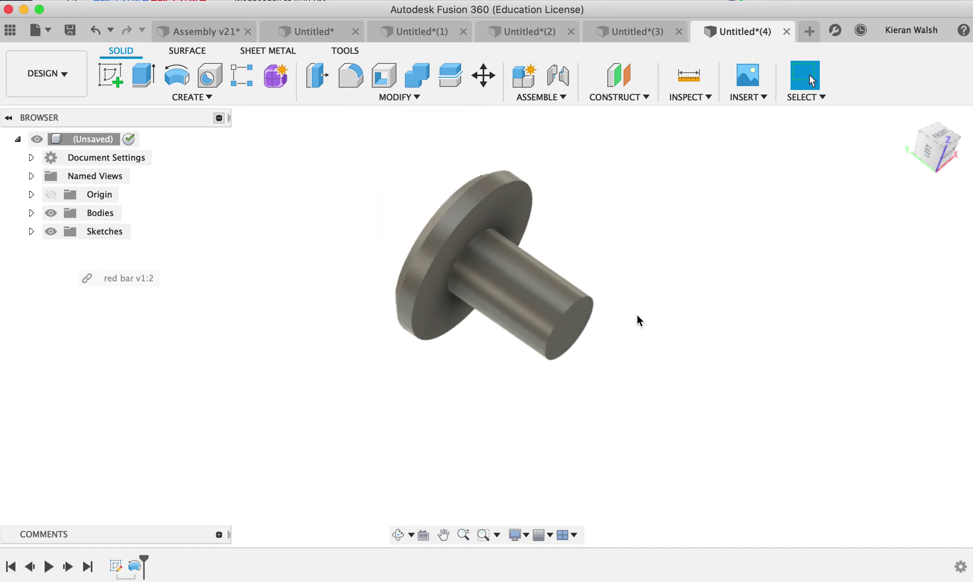
middle_click_drag(547, 299, 582, 312, "shift")
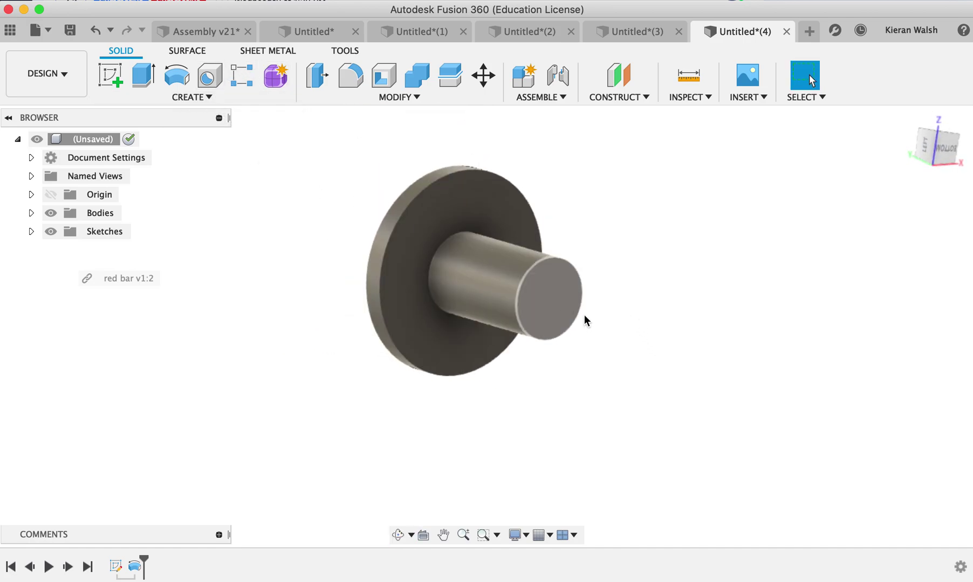
Sketch a 9 mm diameter circle at the shaft end face's origin and finish the sketch.
left_click(108, 81)
left_click(548, 289)
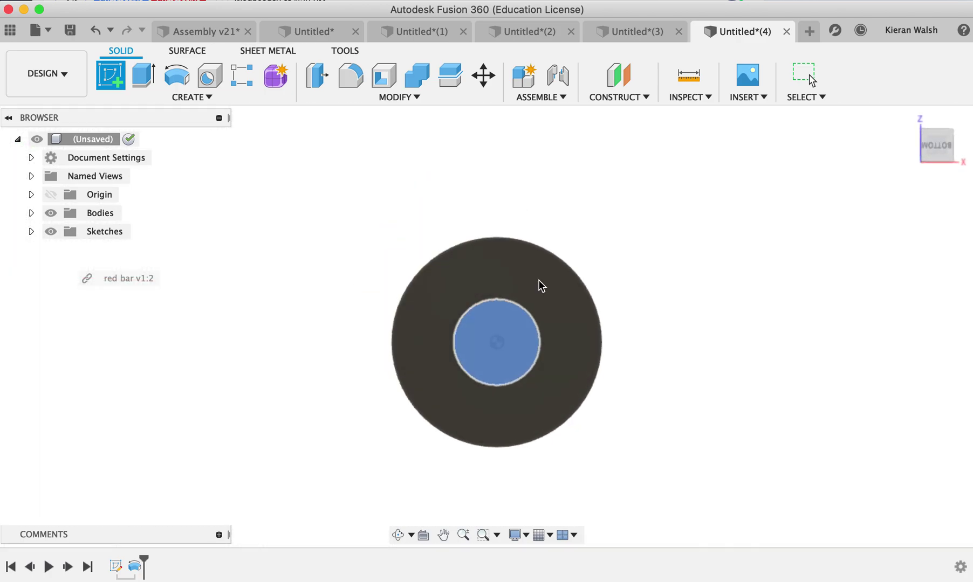
left_click(174, 78)
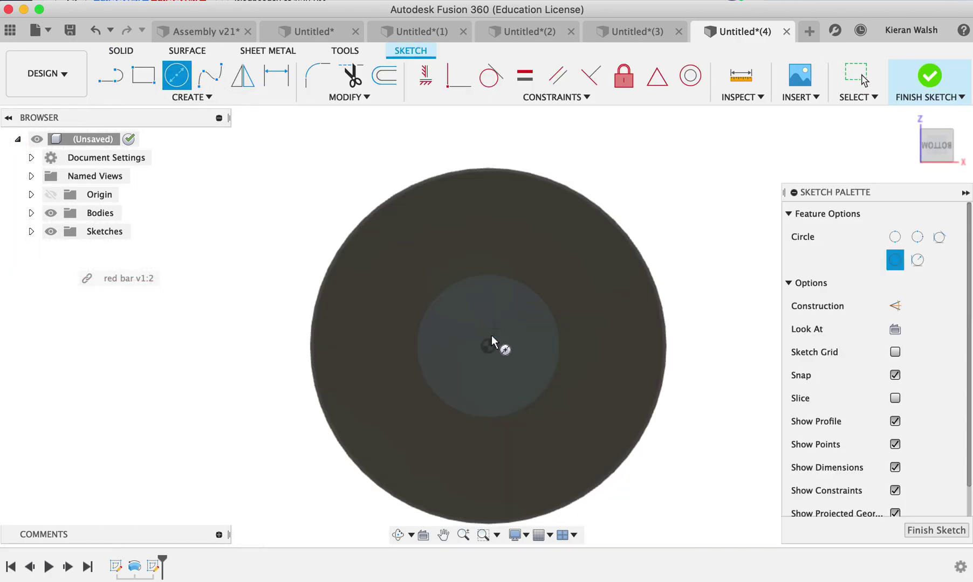
left_click(488, 346)
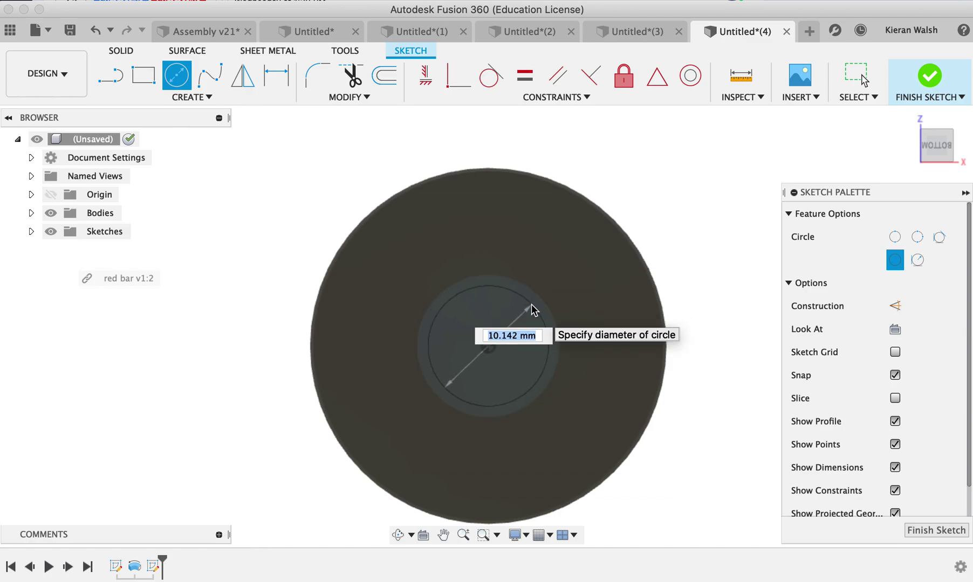
key("Tab")
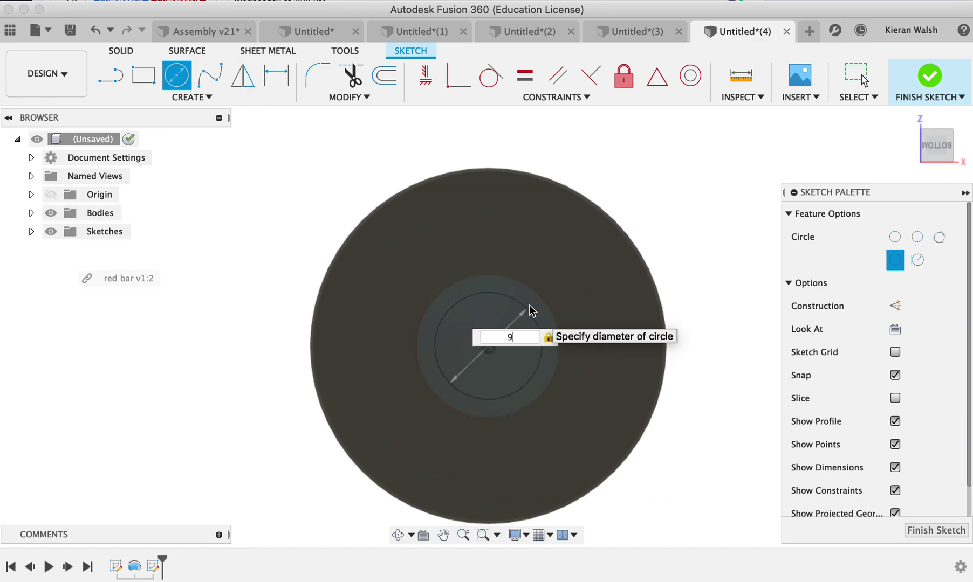
key("Return")
key("Escape")
middle_click_drag(461, 311, 557, 343, "shift")
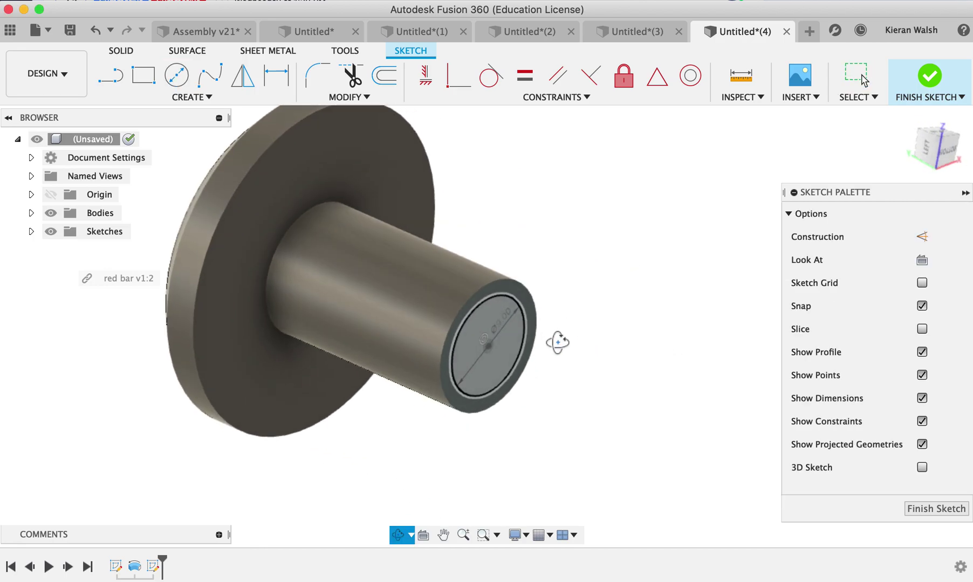
left_click(928, 80)
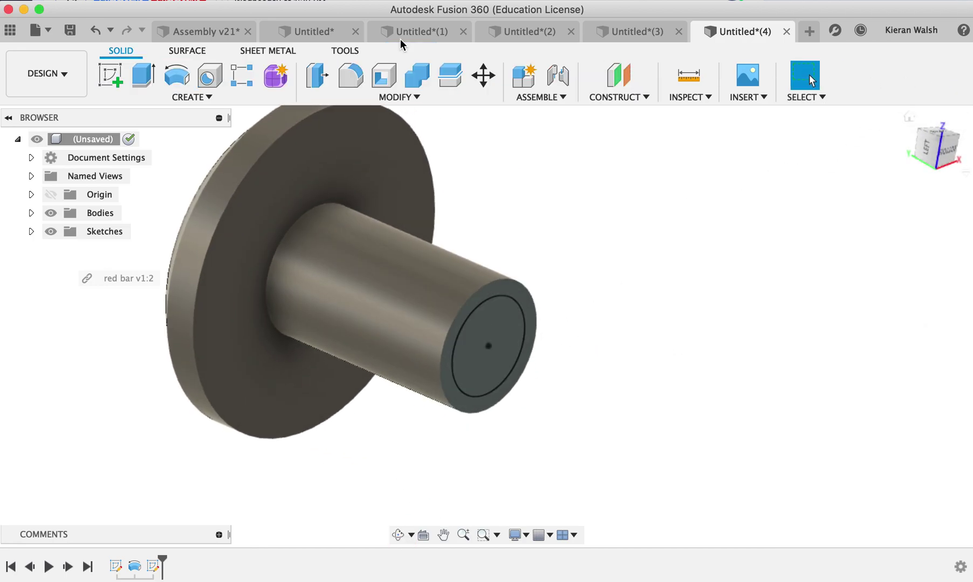
Extrude-cut the 9 mm circle 20 mm deep into the shaft to form the bore.
left_click(139, 79)
left_click(501, 345)
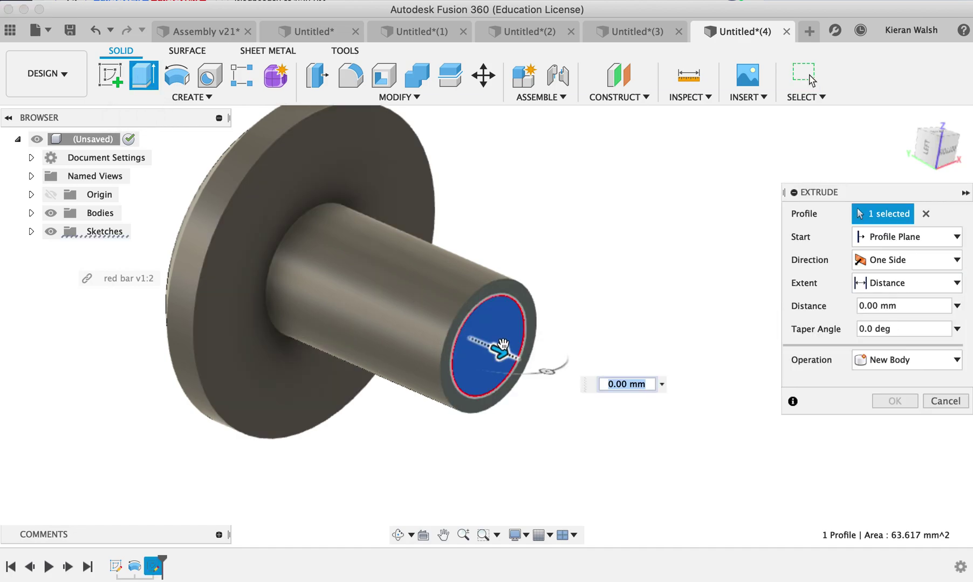
left_click_drag(501, 345, 309, 268)
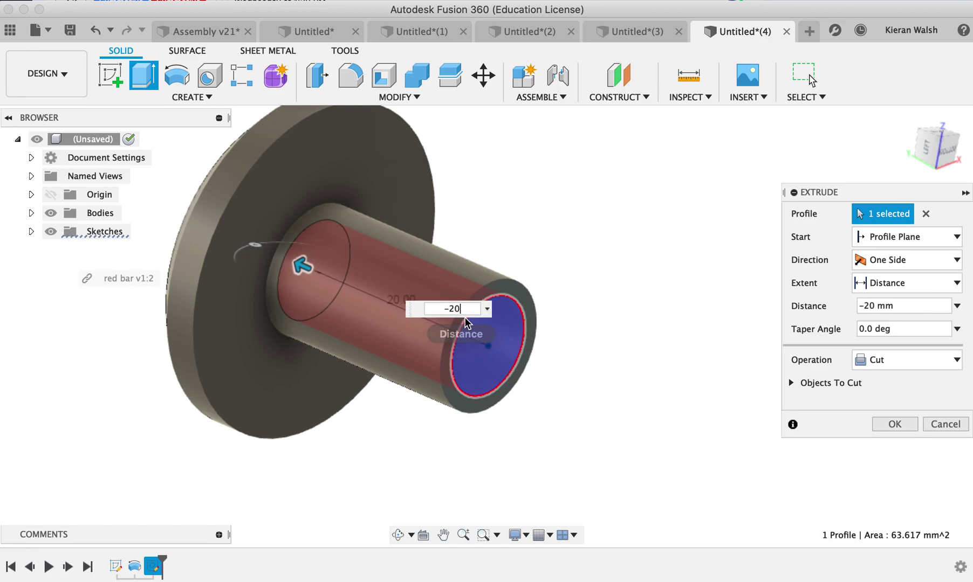
key("Return")
middle_click_drag(598, 312, 442, 301, "shift")
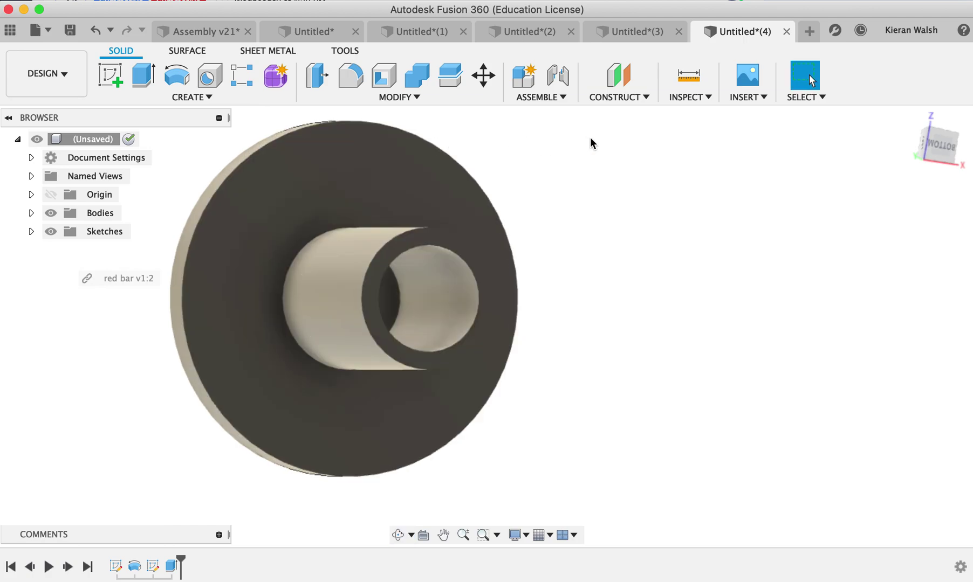
Add a modeled M9x1.25 ISO metric thread, class 6H right-hand, to the bore face.
left_click(210, 97)
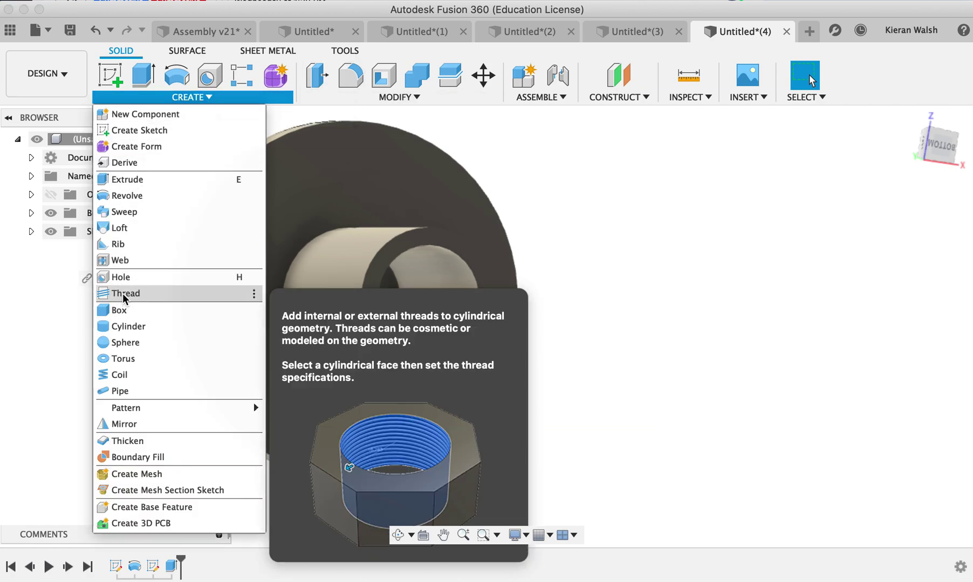
left_click(124, 295)
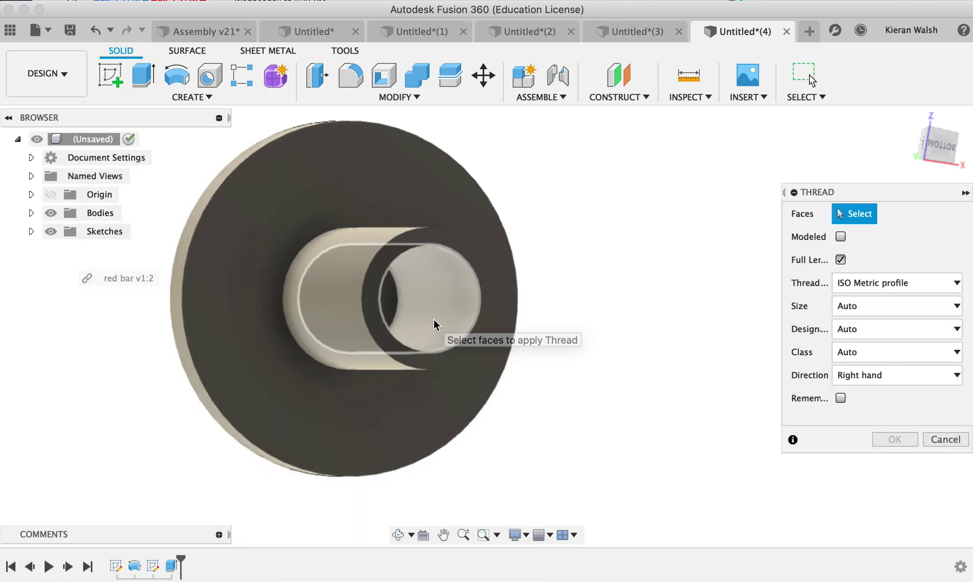
left_click(434, 322)
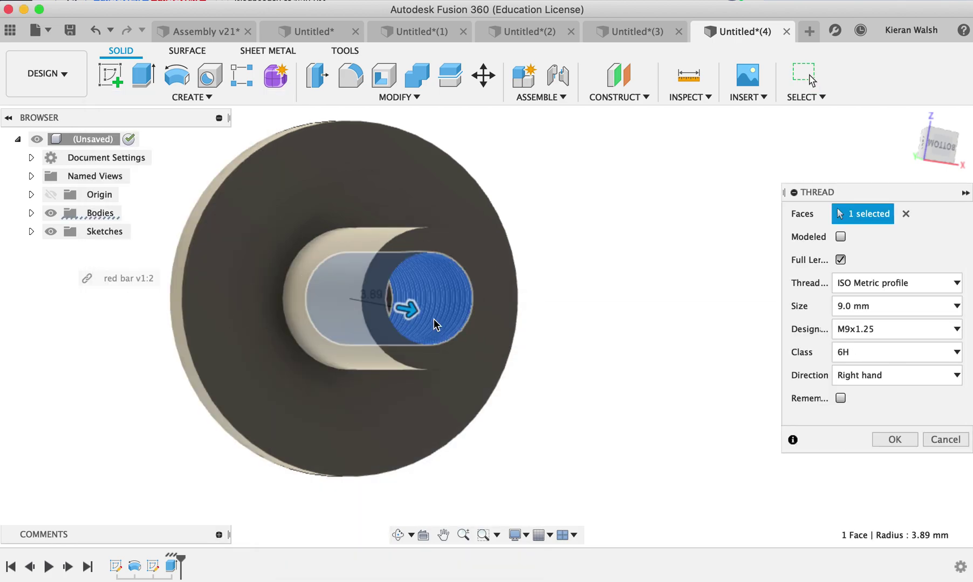
left_click(841, 237)
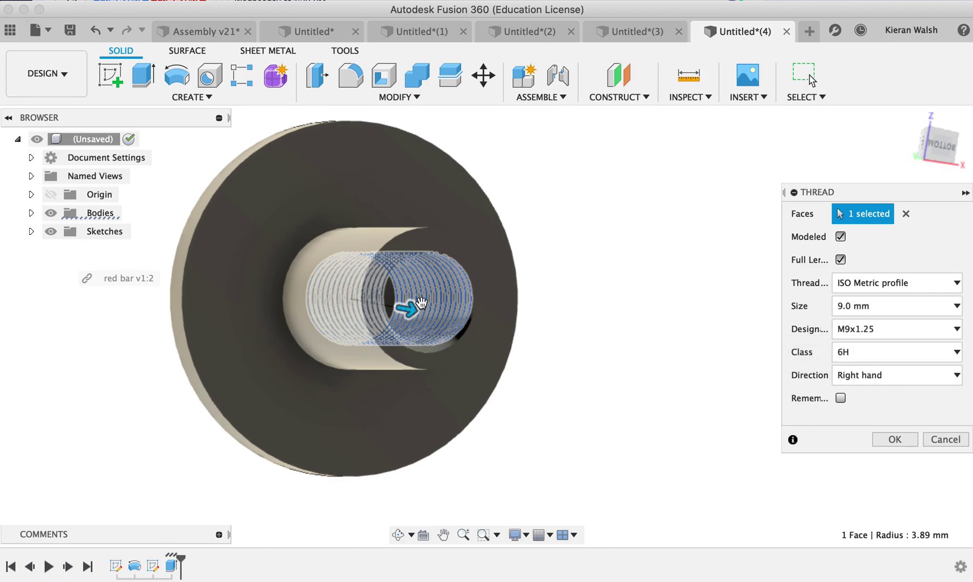
left_click(901, 437)
mouse_move(797, 416)
middle_mouse_down("shift")
mouse_move(643, 354)
mouse_move(595, 306)
mouse_move(464, 400)
mouse_move(634, 374)
mouse_move(629, 394)
mouse_move(371, 399)
mouse_move(364, 357)
mouse_move(456, 373)
mouse_move(547, 372)
mouse_move(431, 243)
middle_mouse_up("shift")
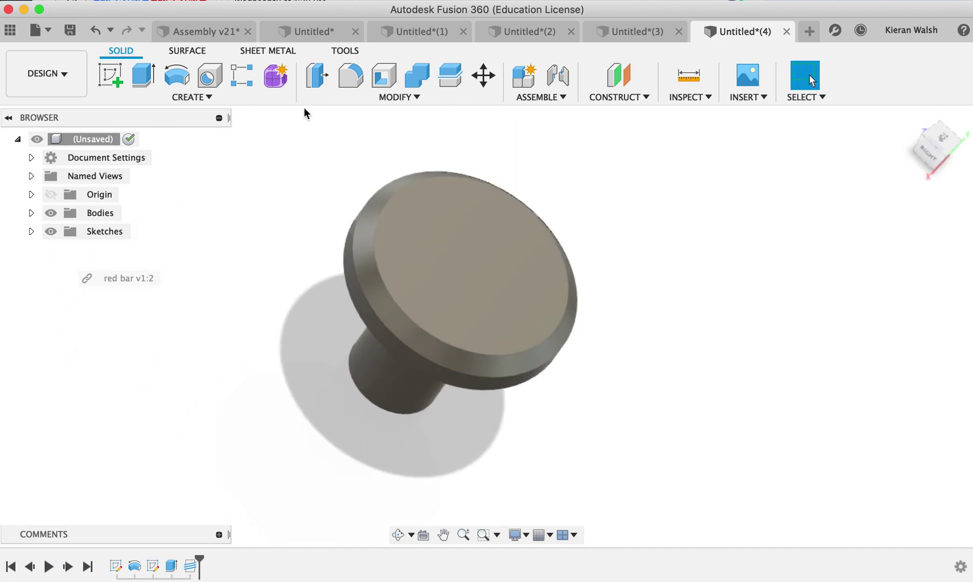
Draw a 4 mm circumscribed hexagon centred on the flange's top face and finish the sketch.
left_click(115, 83)
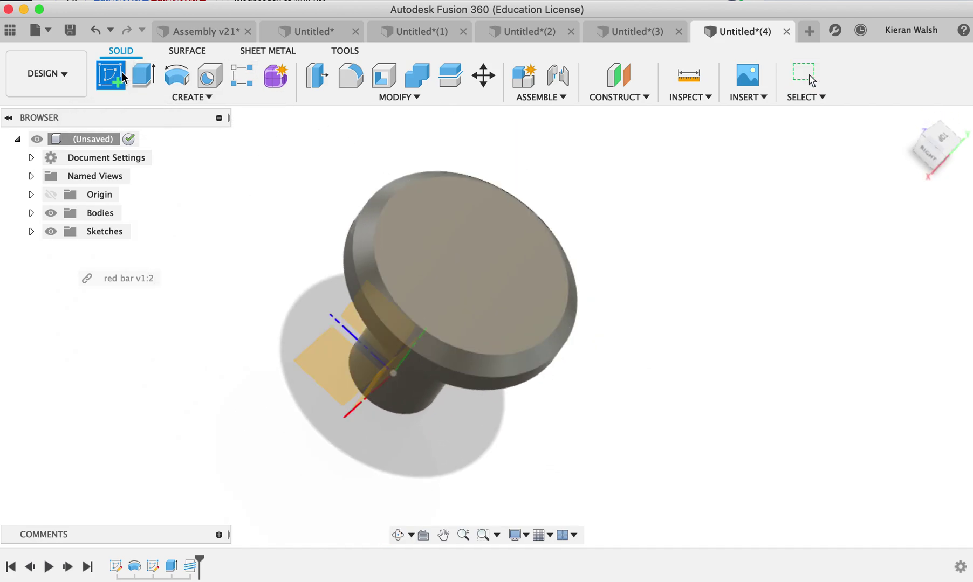
left_click(483, 228)
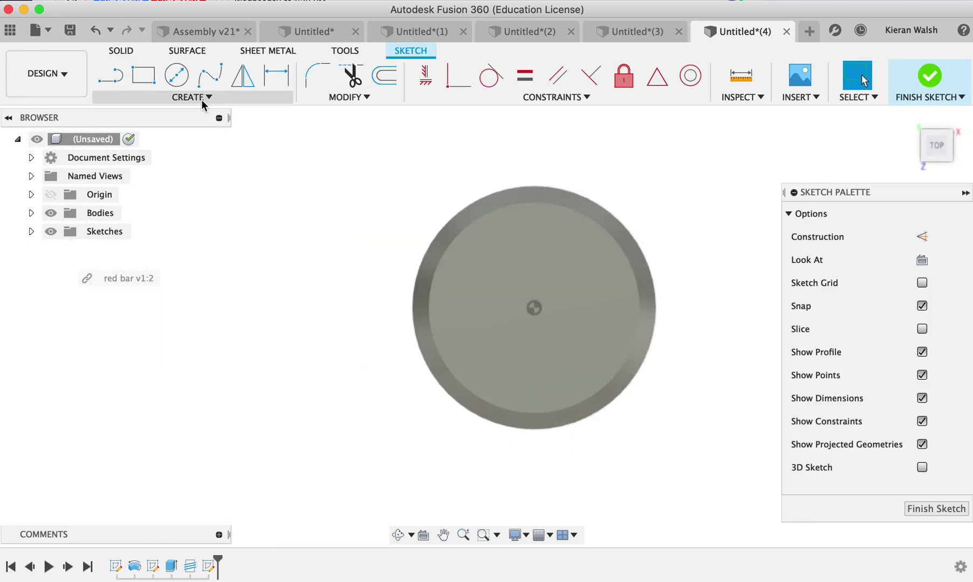
left_click(203, 97)
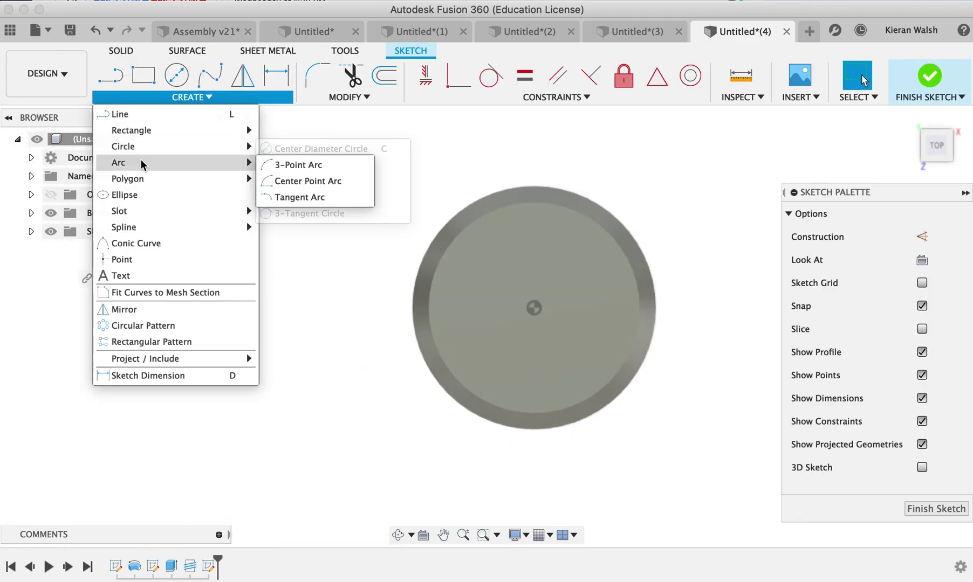
mouse_move(140, 177)
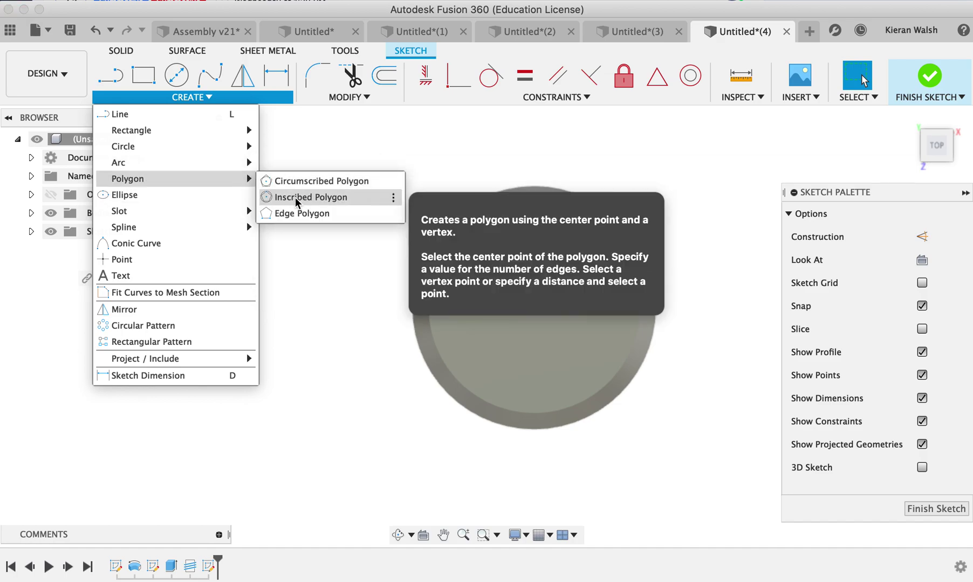
left_click(296, 181)
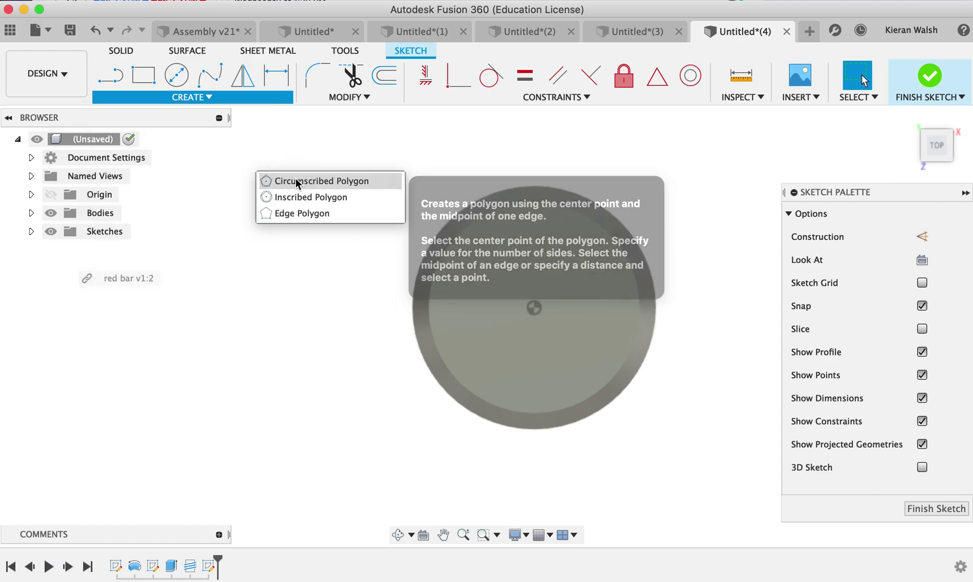
left_click(533, 308)
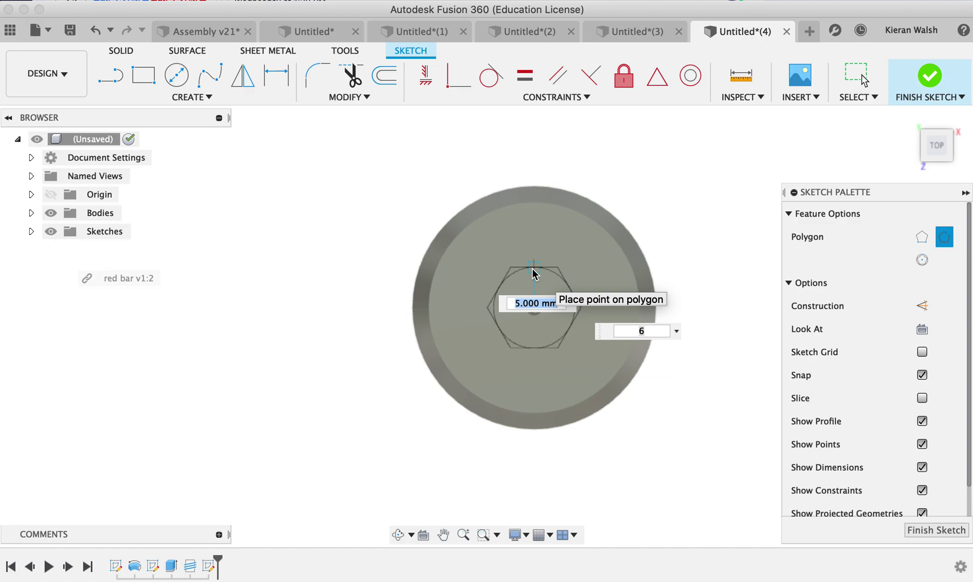
key("Return")
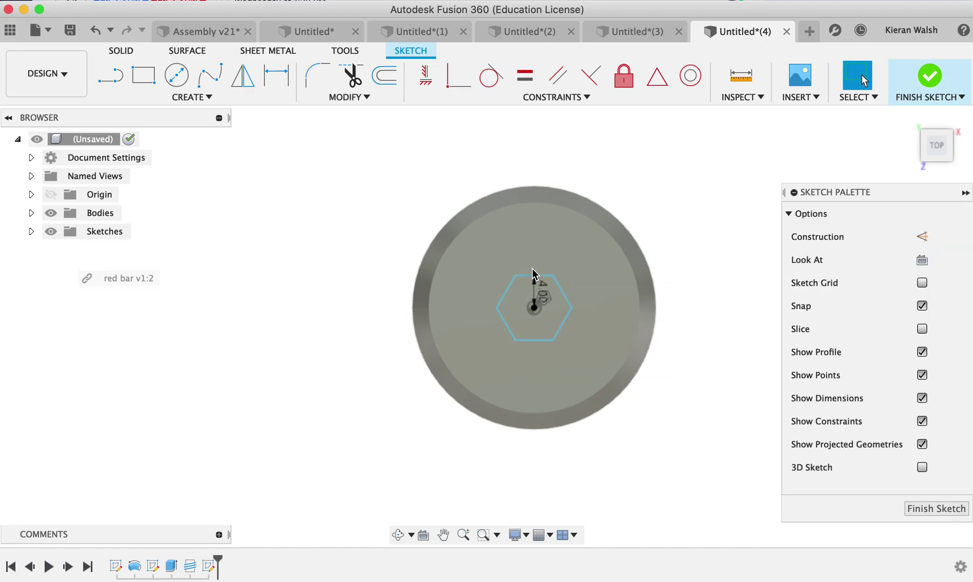
middle_click_drag(588, 364, 572, 297, "shift")
scroll(541, 340, "up", 3)
left_click(930, 78)
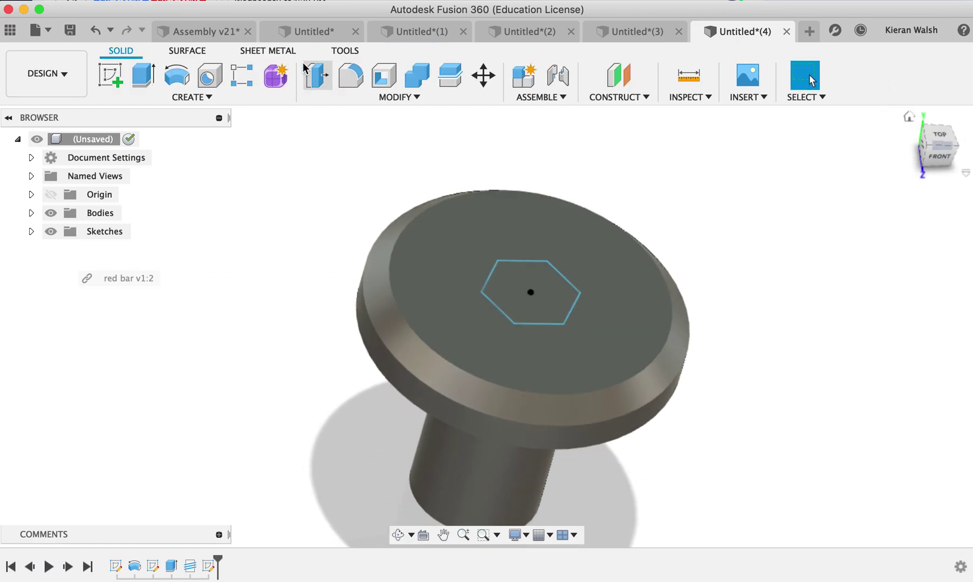
Extrude-cut the hexagon -4 mm into the flange top face, opening onto the threaded bore.
left_click(137, 81)
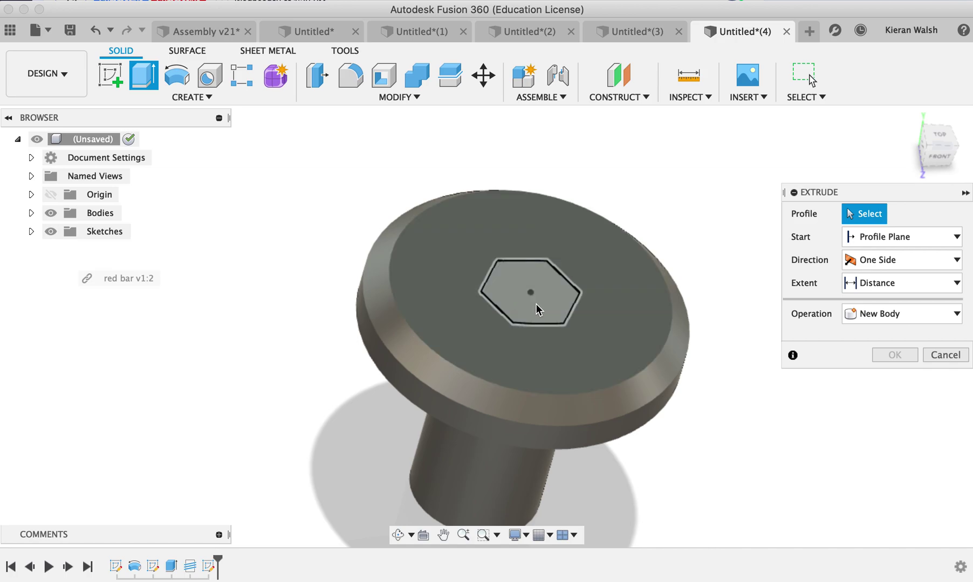
left_click(537, 305)
left_click_drag(535, 286, 519, 338)
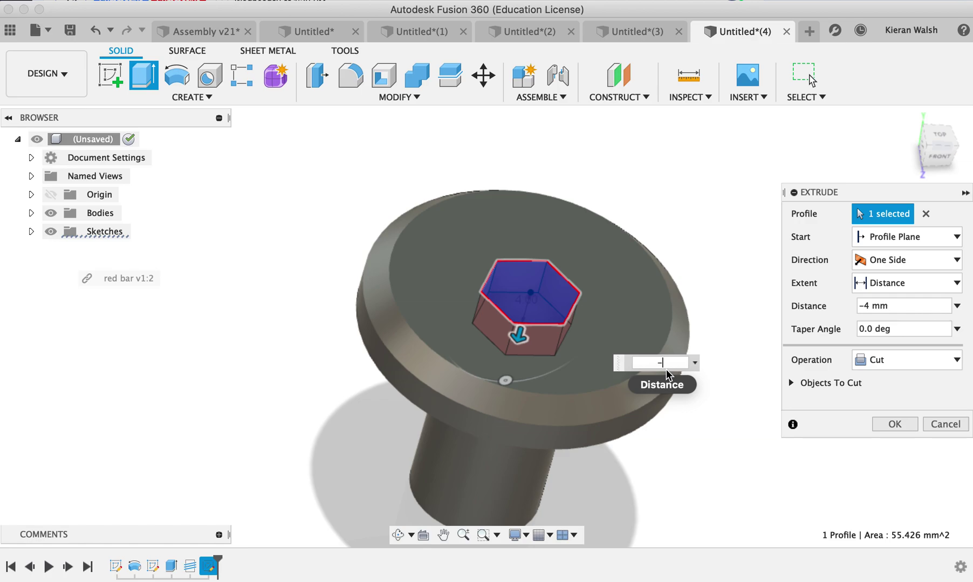
type("4")
key("Return")
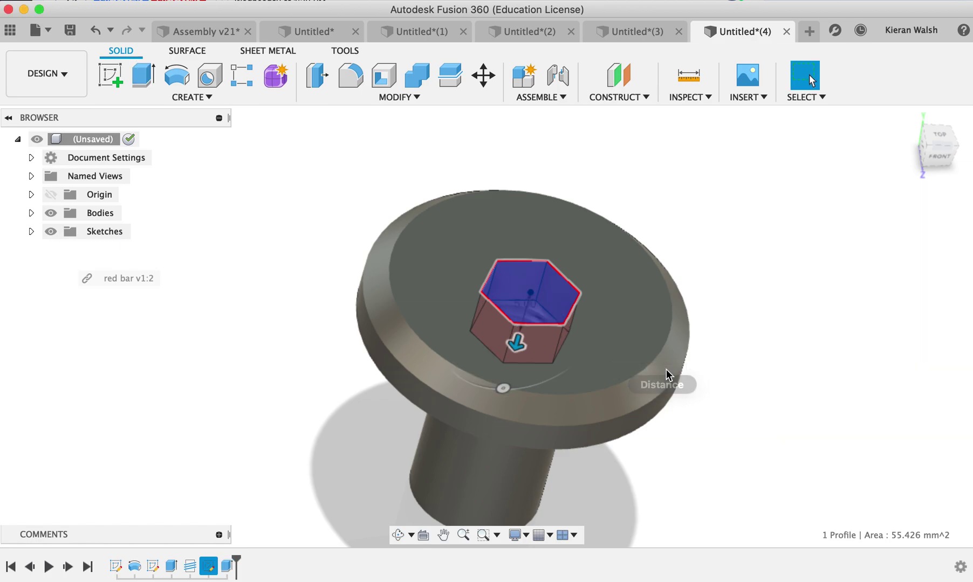
middle_click_drag(650, 269, 338, 377, "shift")
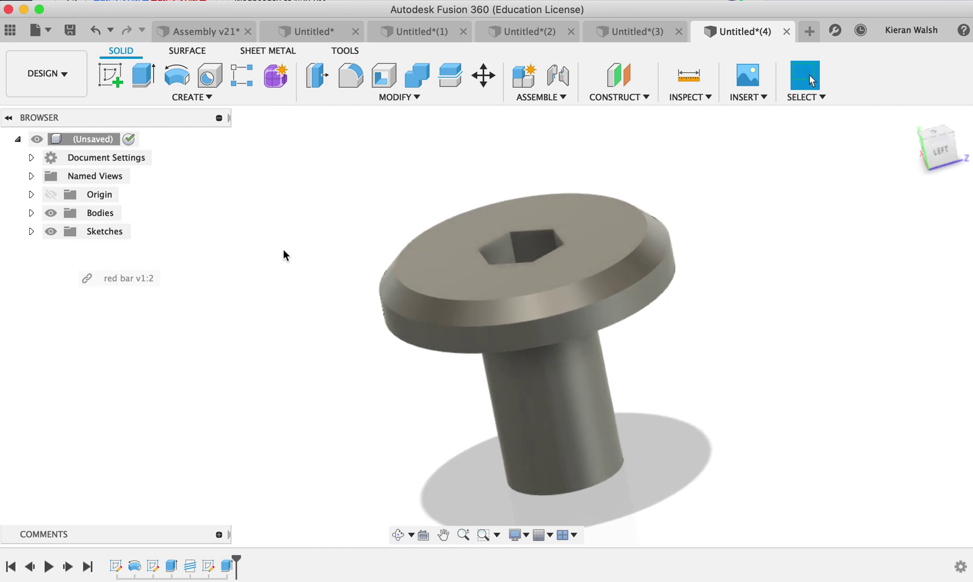
middle_click_drag(291, 252, 307, 279, "shift")
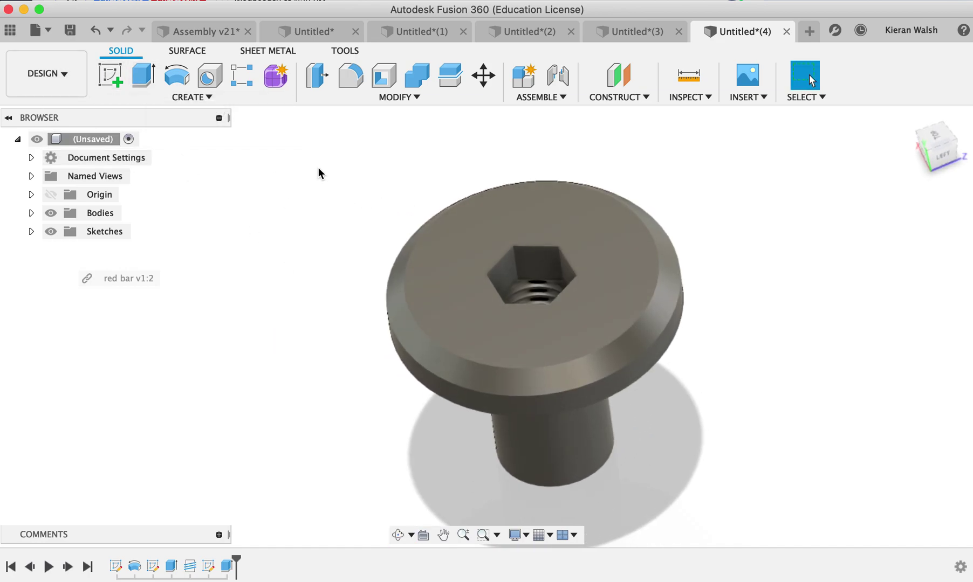
Open the Appearance panel and undock it over the viewport.
key("a")
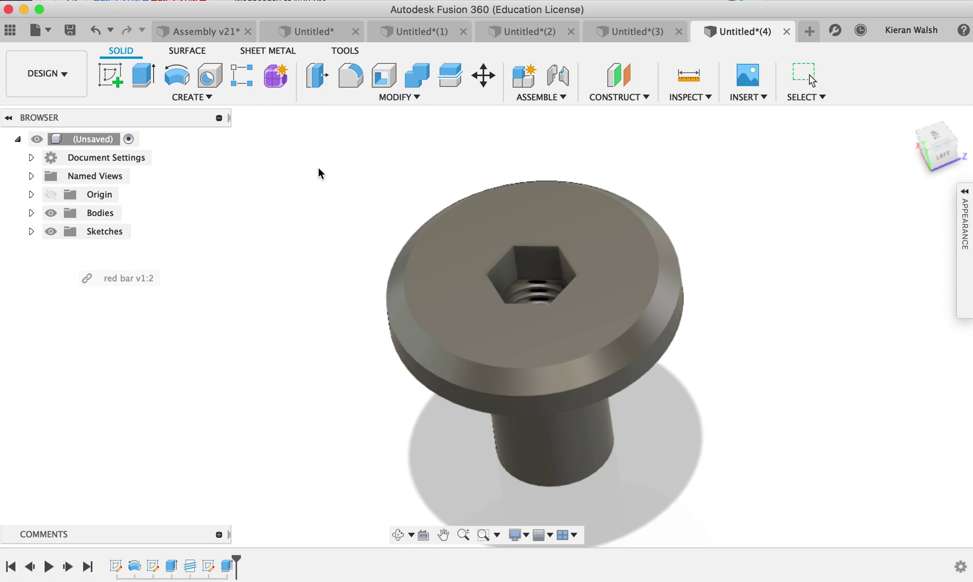
left_click(968, 202)
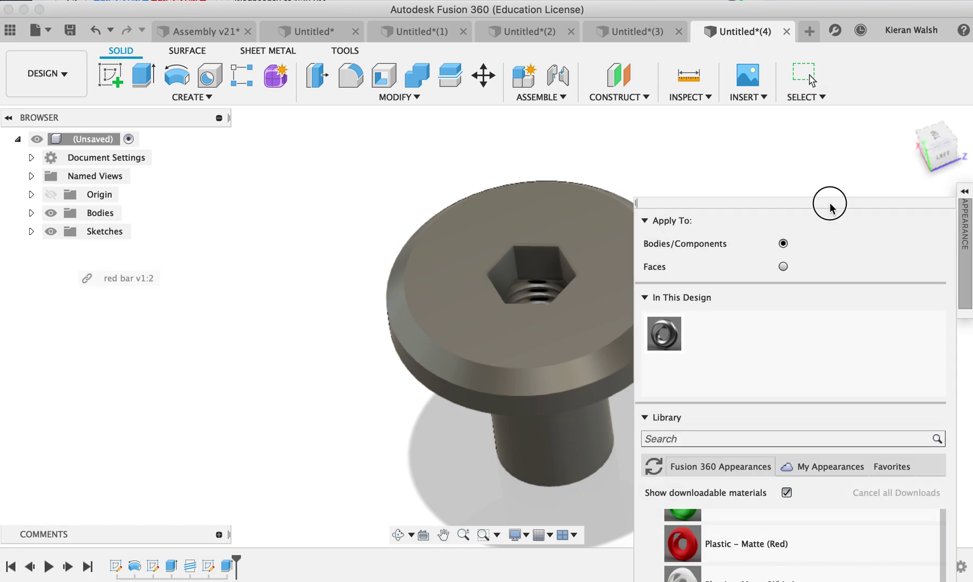
left_click_drag(825, 202, 834, 95)
Scroll the appearance library to the Plastic – Glossy (Red) swatch.
scroll(801, 415, "up", 10)
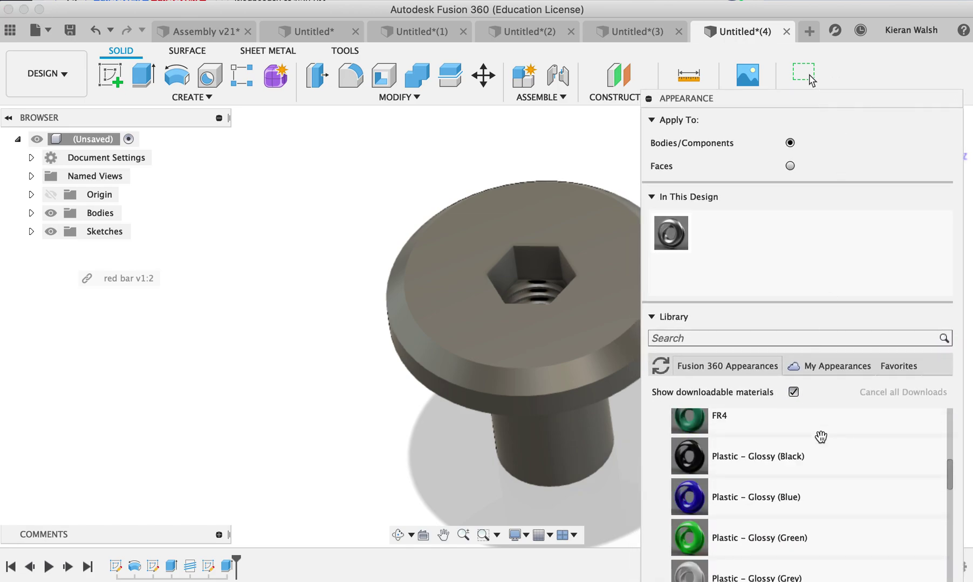
scroll(760, 502, "down", 10)
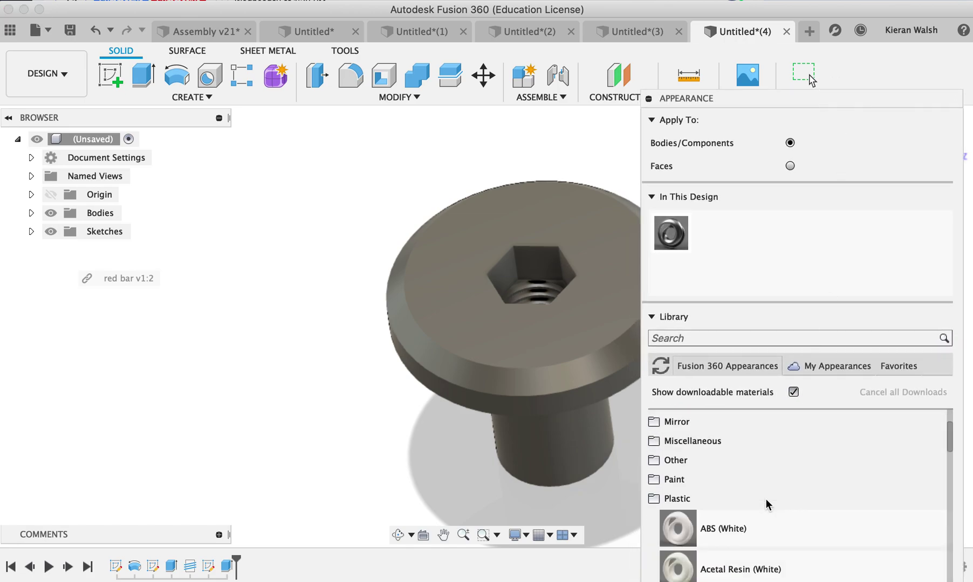
scroll(752, 478, "up", 6)
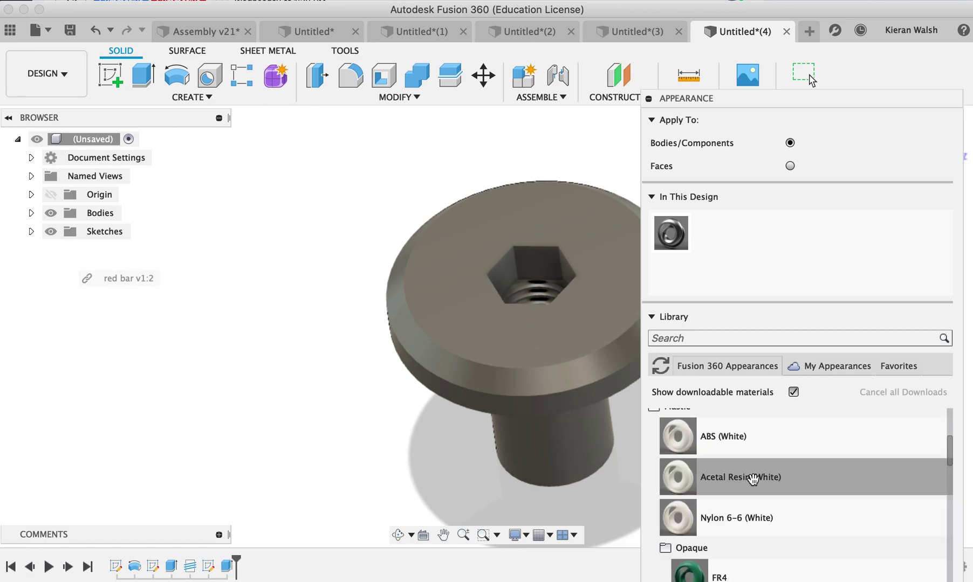
scroll(755, 479, "down", 5)
scroll(693, 482, "up", 3)
scroll(707, 468, "up", 4)
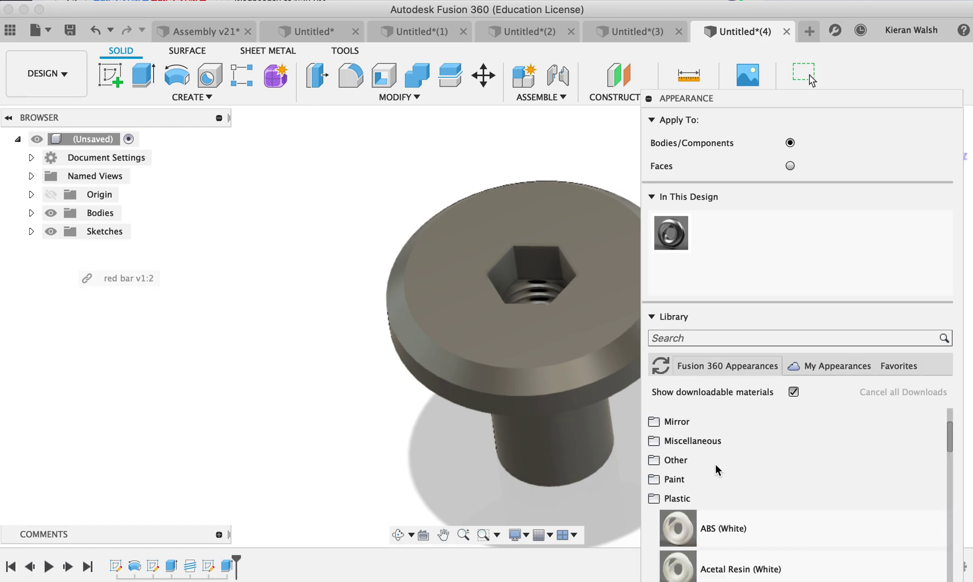
scroll(716, 467, "down", 2)
scroll(701, 431, "up", 2)
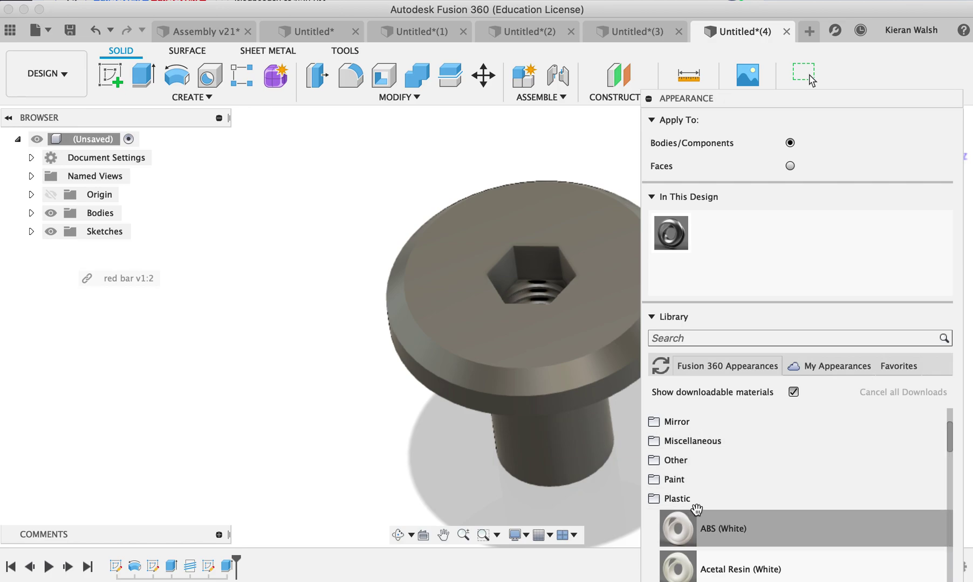
scroll(696, 509, "down", 6)
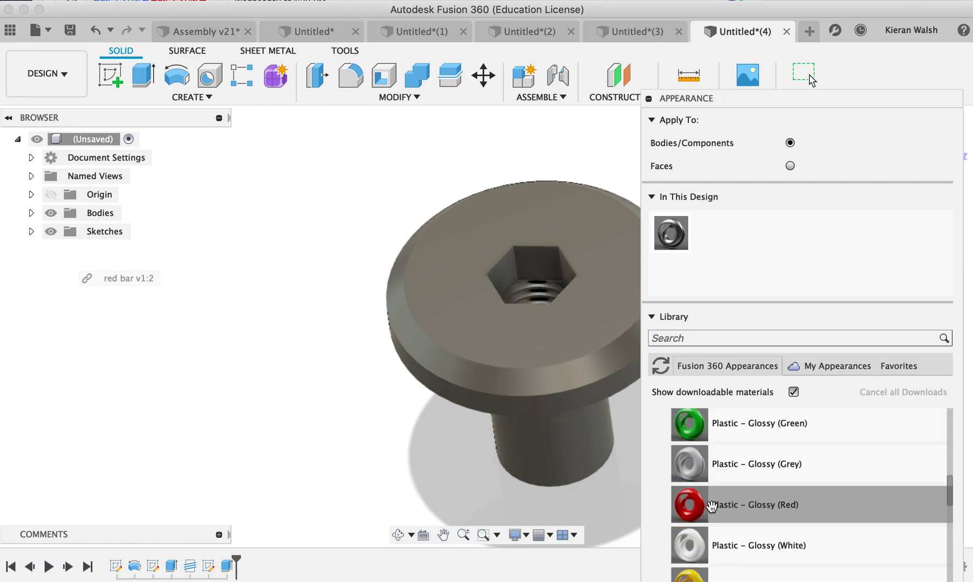
Make the bushing body glossy red, with the flange rim and head top face glossy yellow.
left_click_drag(685, 494, 560, 359)
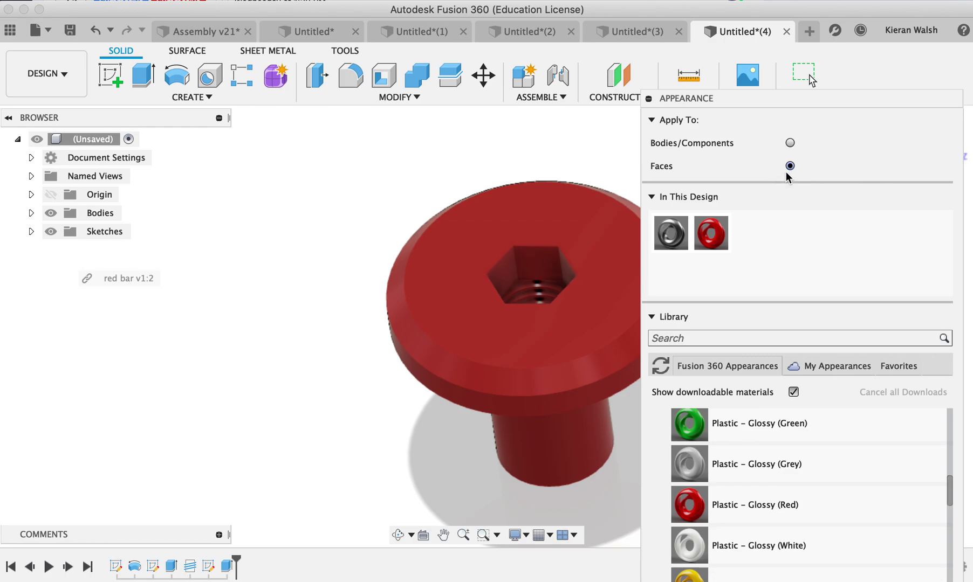
left_click_drag(682, 569, 438, 388)
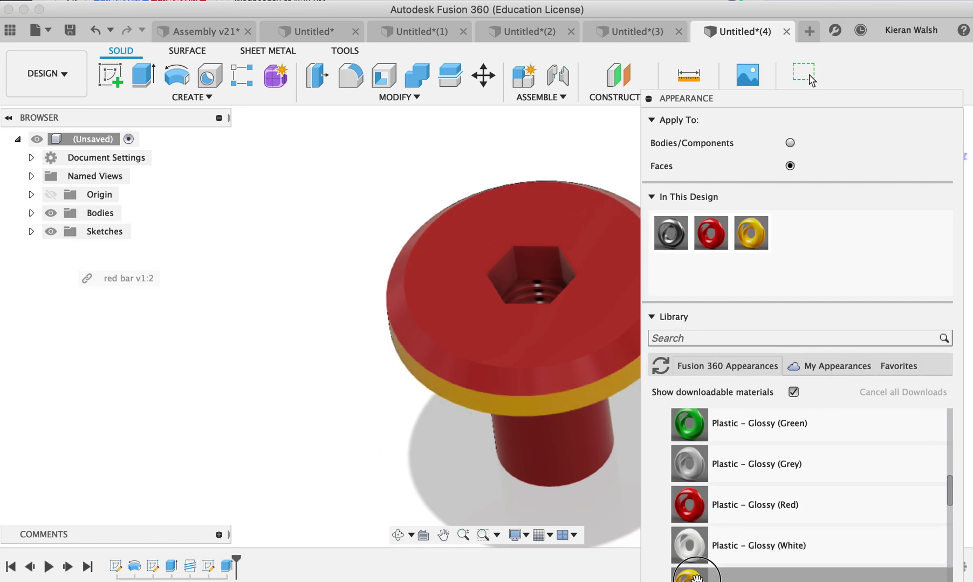
left_click_drag(695, 577, 555, 319)
Orbit to inspect the head from the side and the underside with the threaded bore.
scroll(358, 296, "down", 3)
scroll(357, 290, "up", 3)
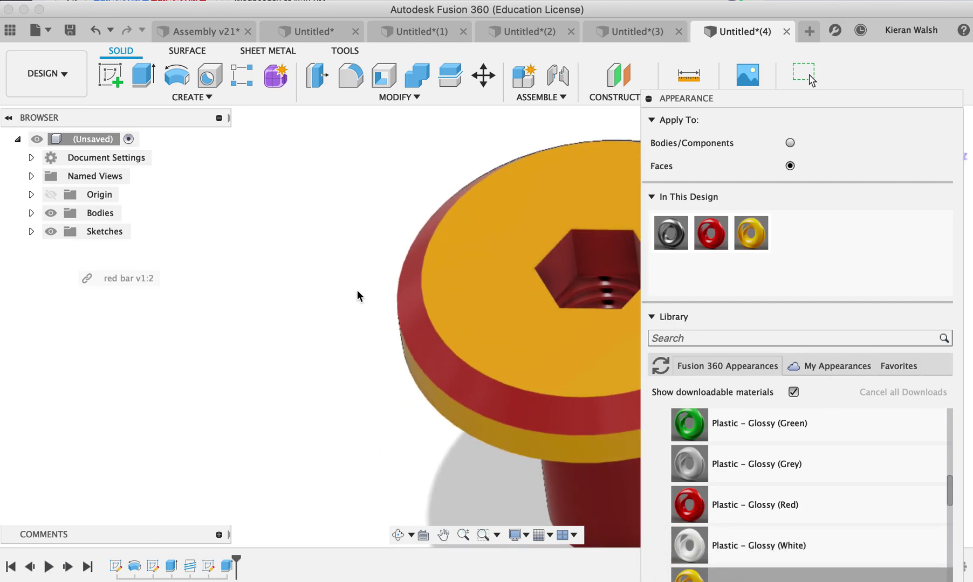
scroll(357, 290, "down", 3)
scroll(412, 313, "down", 1)
middle_click_drag(412, 313, 580, 286, "shift")
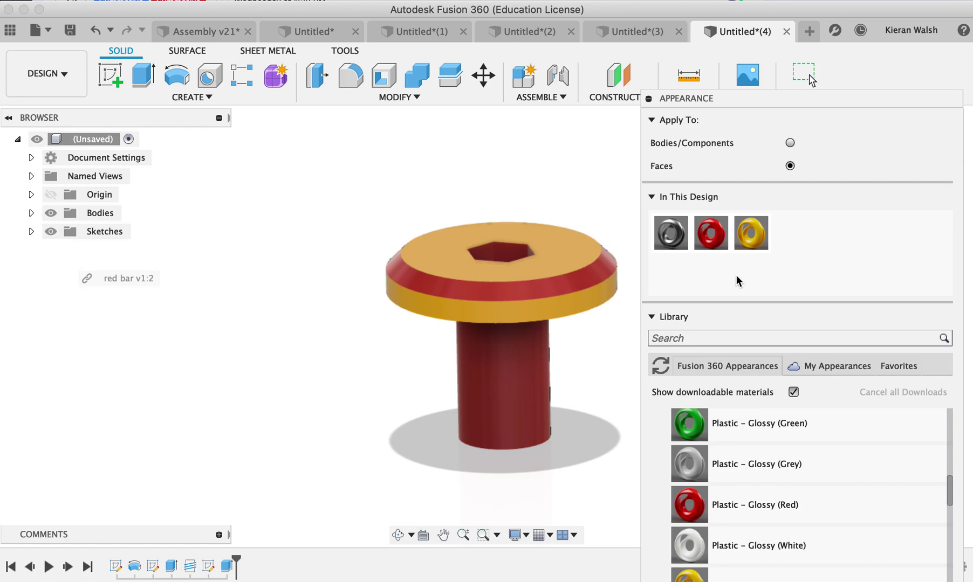
middle_click_drag(590, 238, 465, 172, "shift")
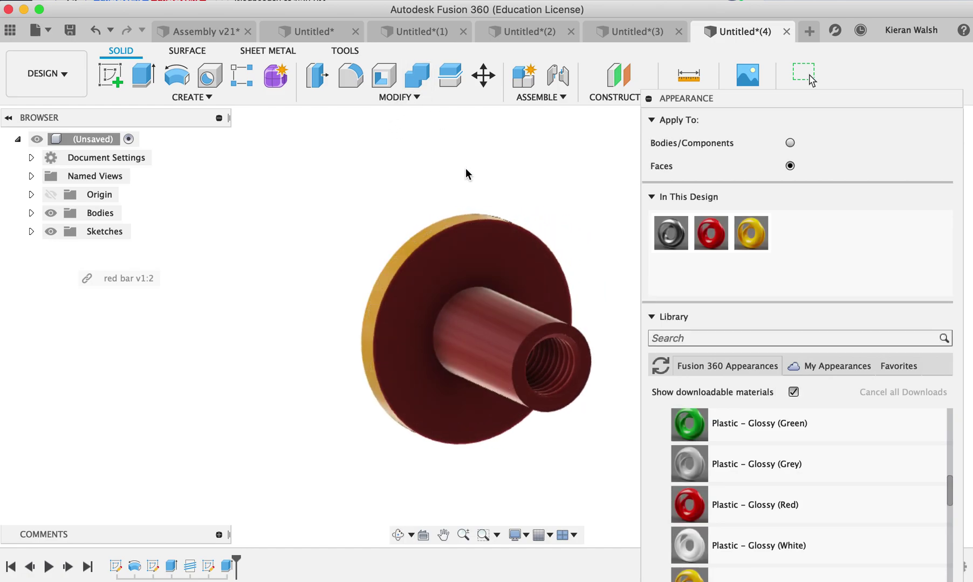